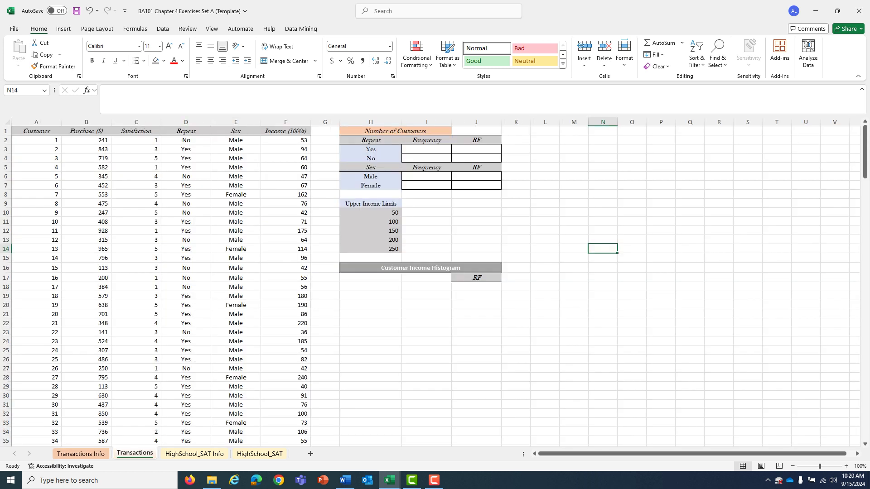
Step: Count the customers in J1 using the COUNTA function over the range A2:A201
scroll(430, 285, down, 20)
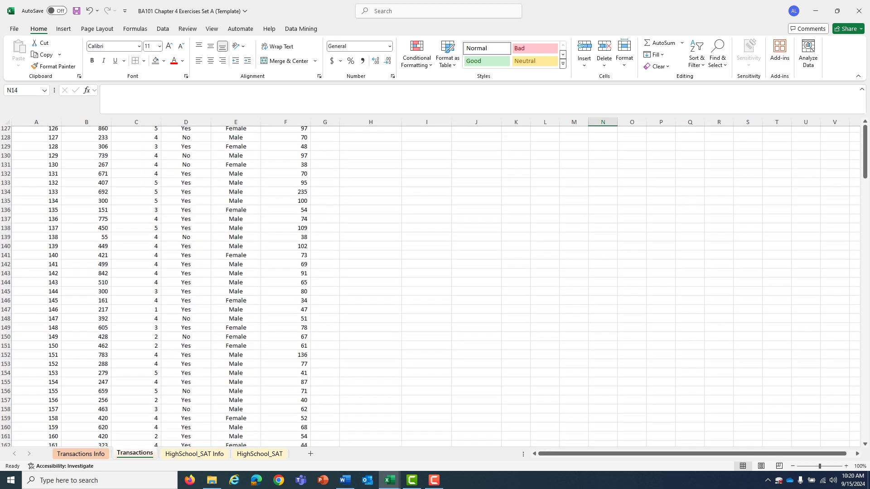
scroll(430, 286, up, 20)
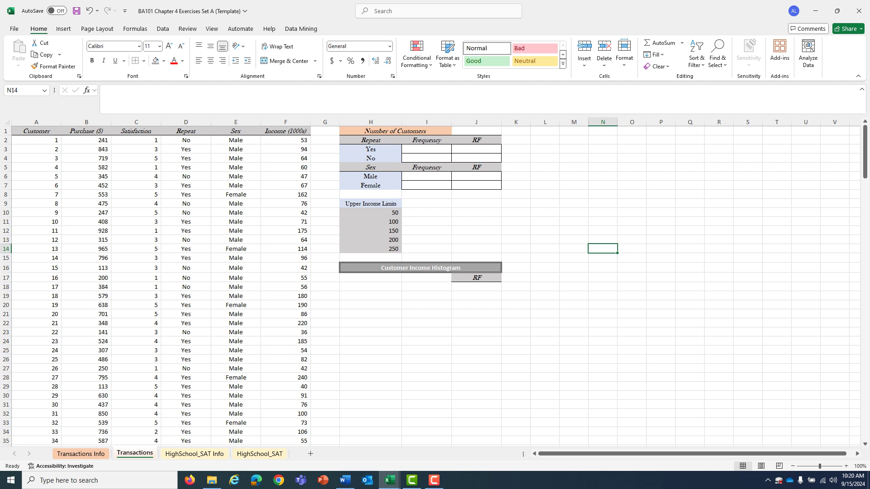
click(476, 131)
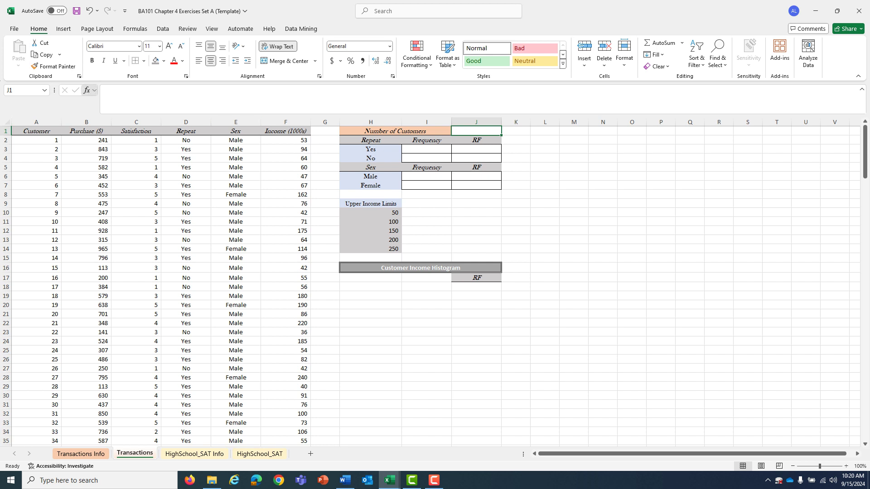
click(86, 90)
text(count)
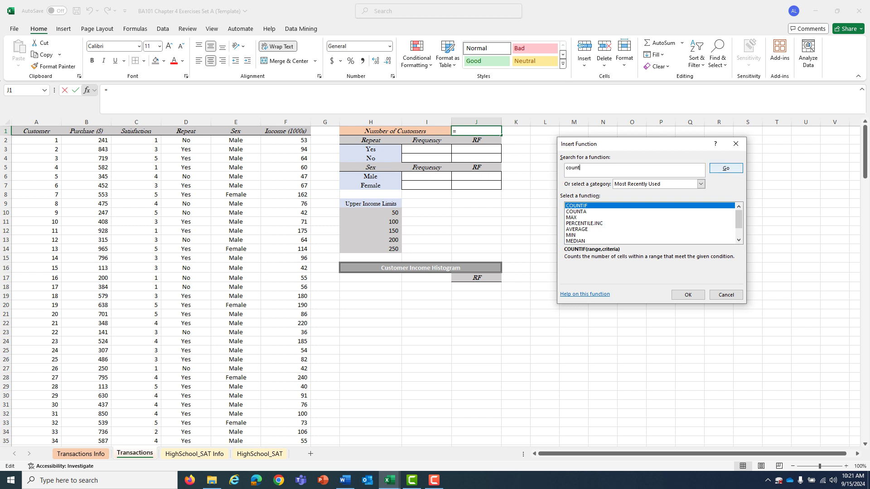
key(Return)
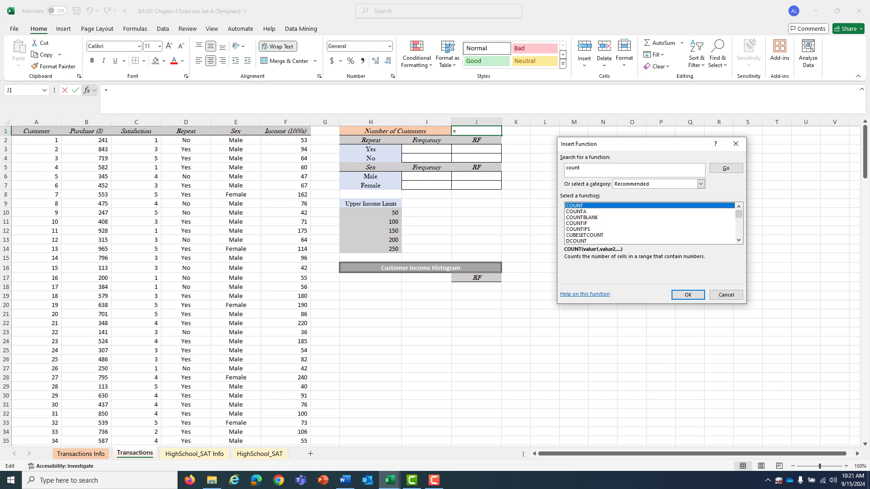
click(576, 211)
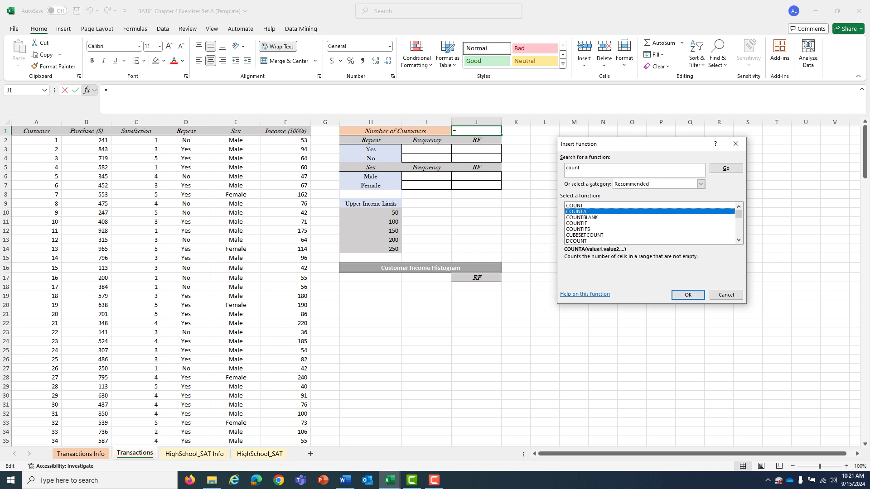
key(Return)
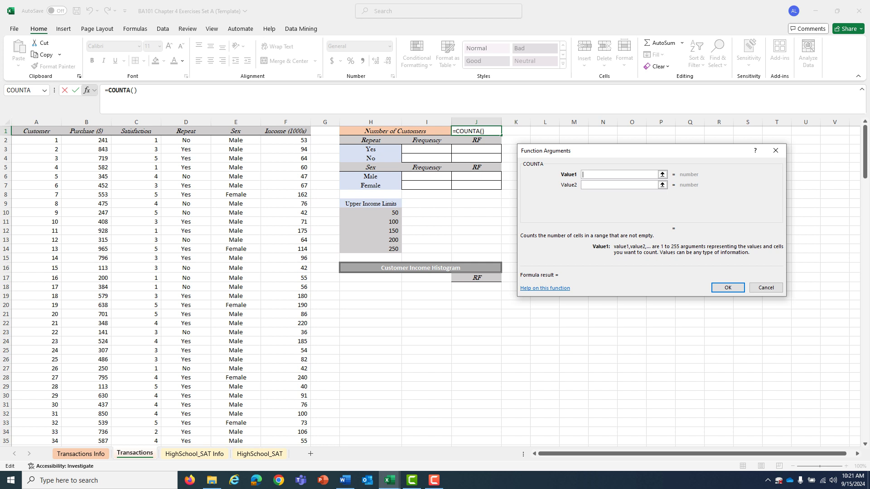
click(36, 140)
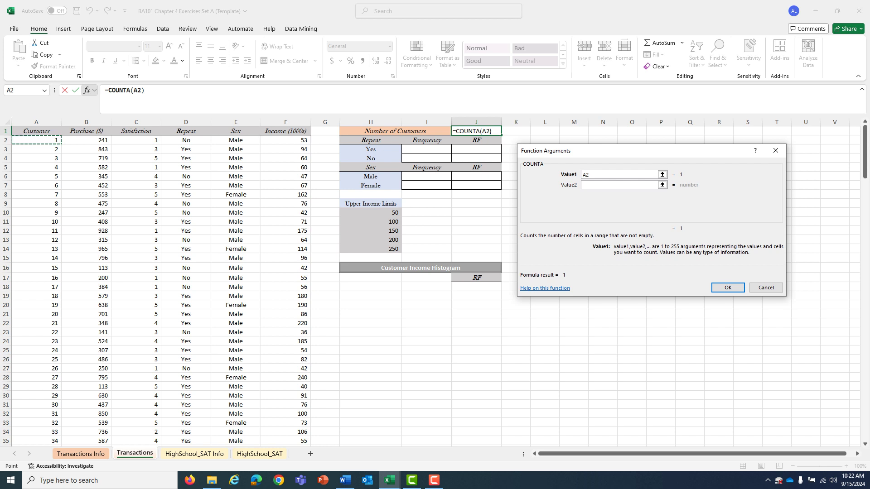
key(ctrl+shift+Down)
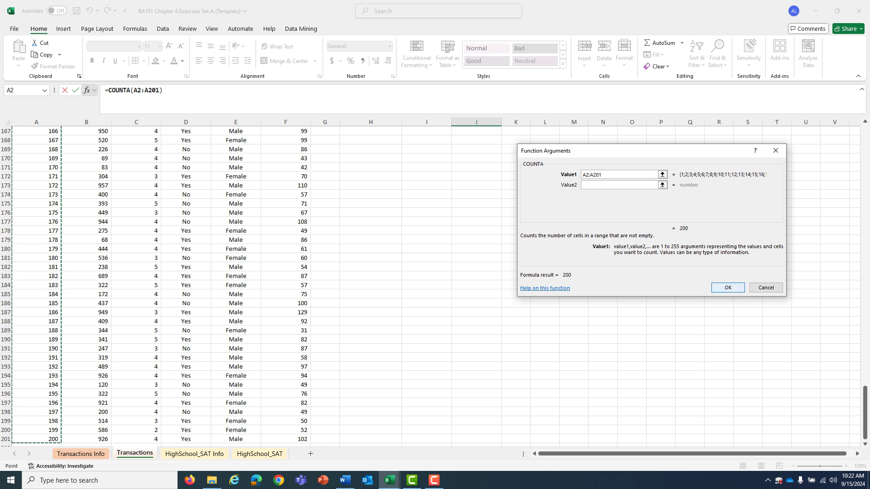
key(Return)
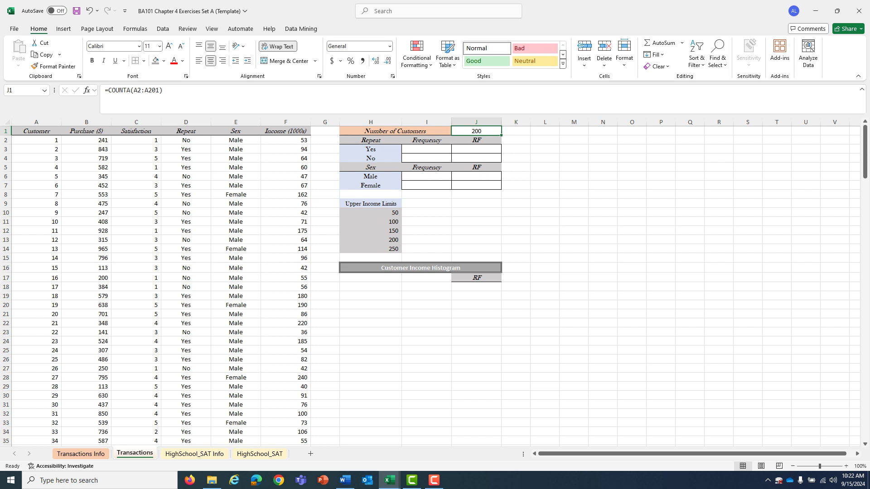
Step: Count the repeat customers in I3 using the COUNTIF function with range D2:D201 and criteria "yes"
click(426, 149)
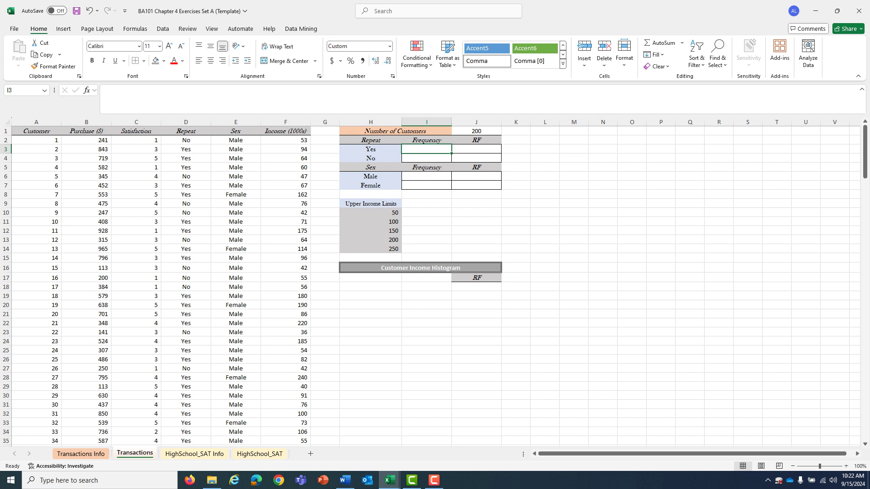
click(87, 91)
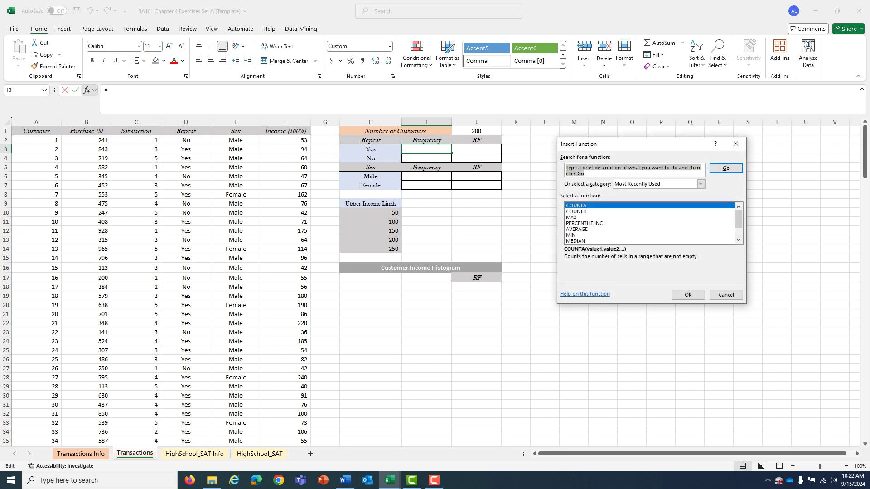
text(countif)
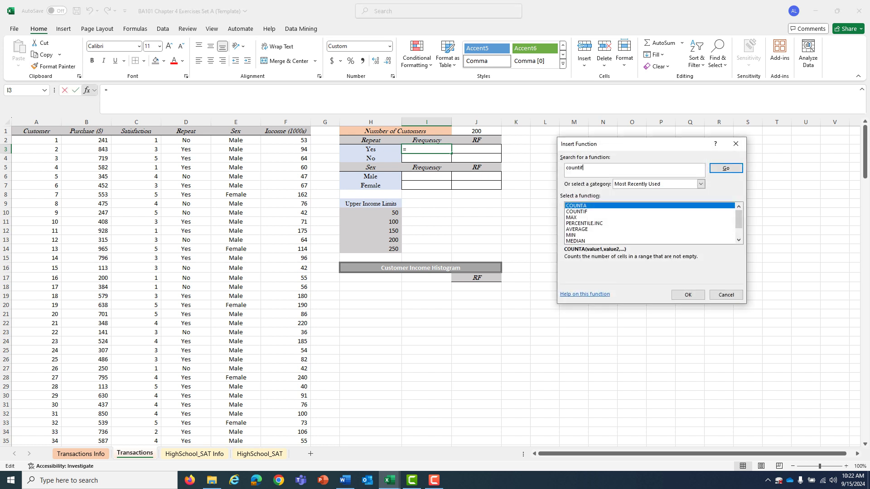
key(Return)
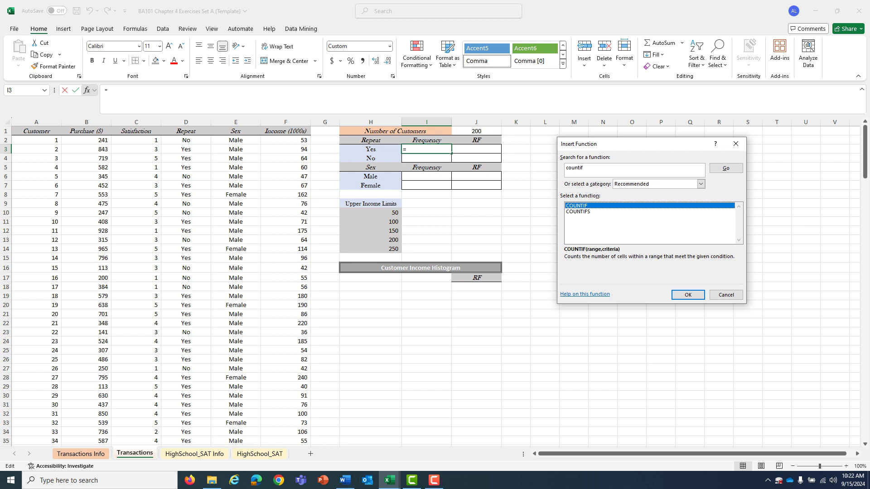
key(Return)
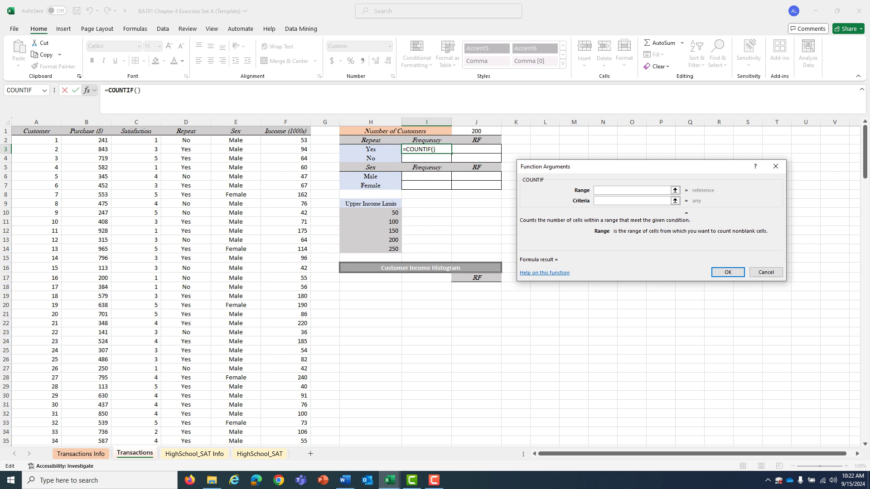
click(186, 141)
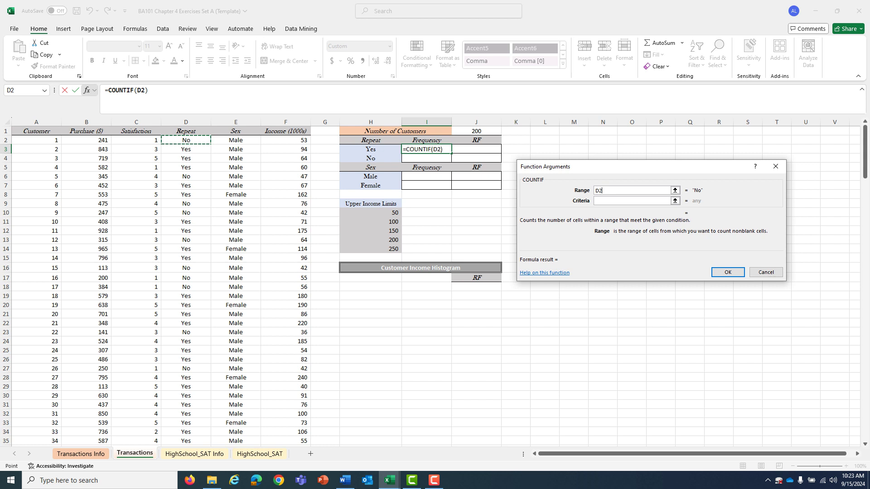
key(ctrl+shift+Down)
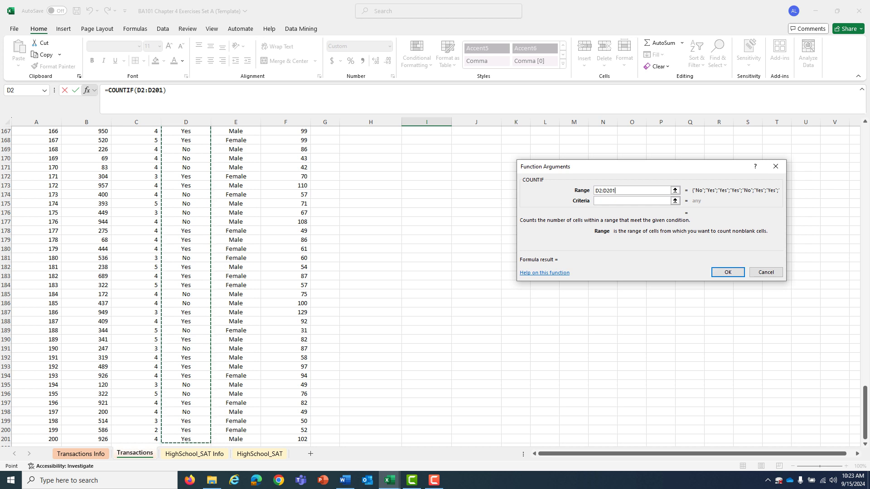
drag(865, 427, 865, 167)
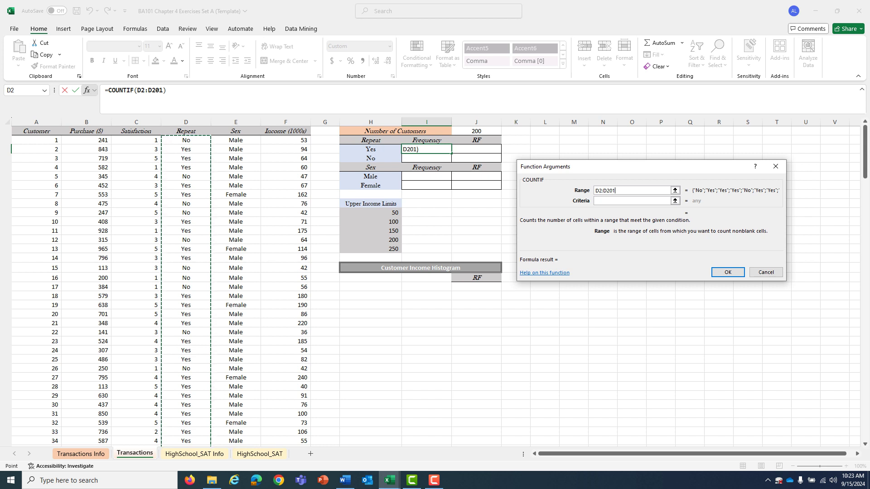
click(632, 200)
text("yes")
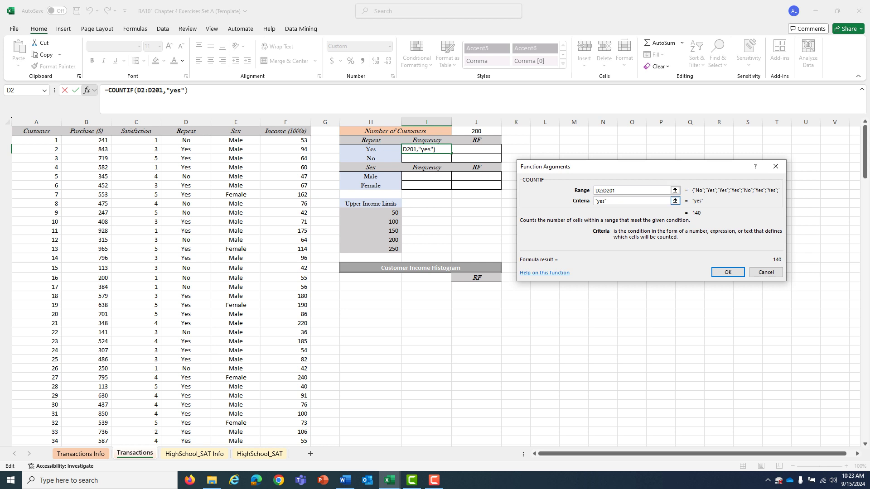
click(727, 272)
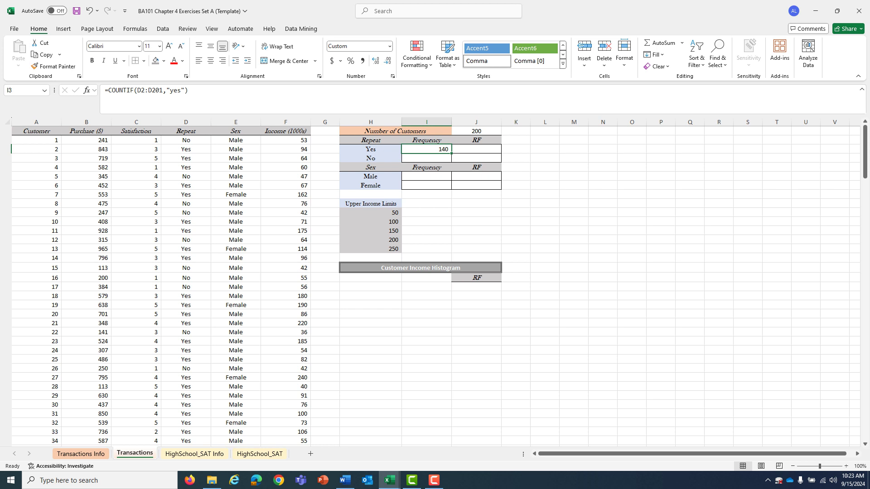
Step: Enter =countif(D2:D201,"no") in I4 as the frequency of non-repeat customers
click(427, 158)
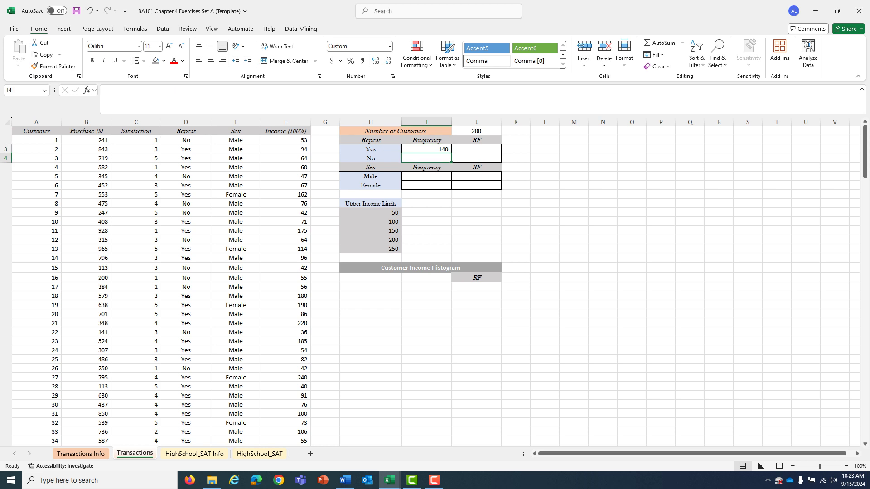
text(=co)
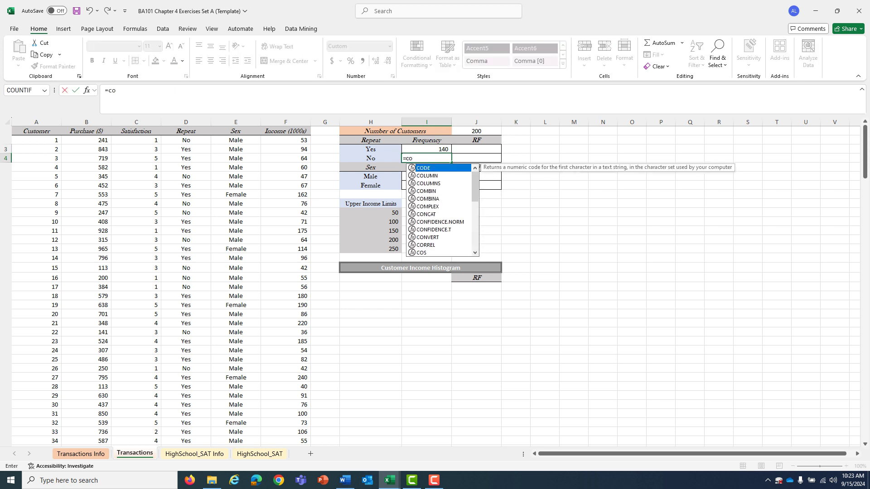
text(untif()
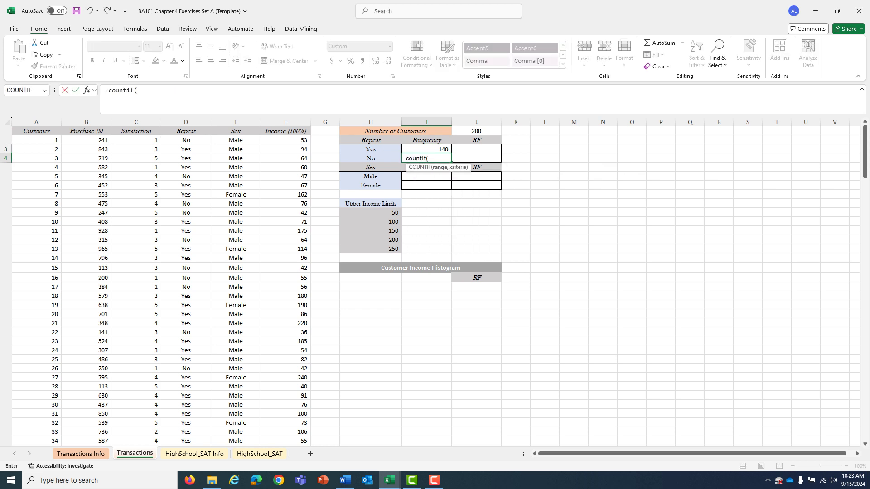
click(186, 140)
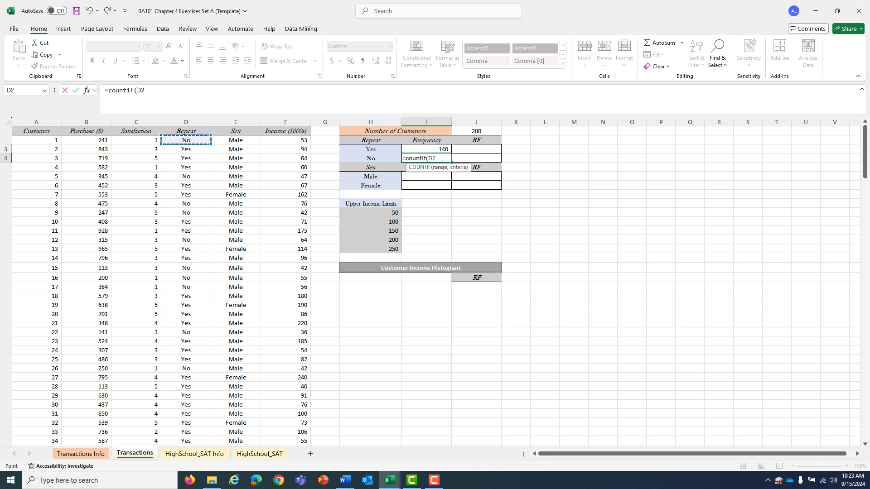
drag(186, 140, 213, 447)
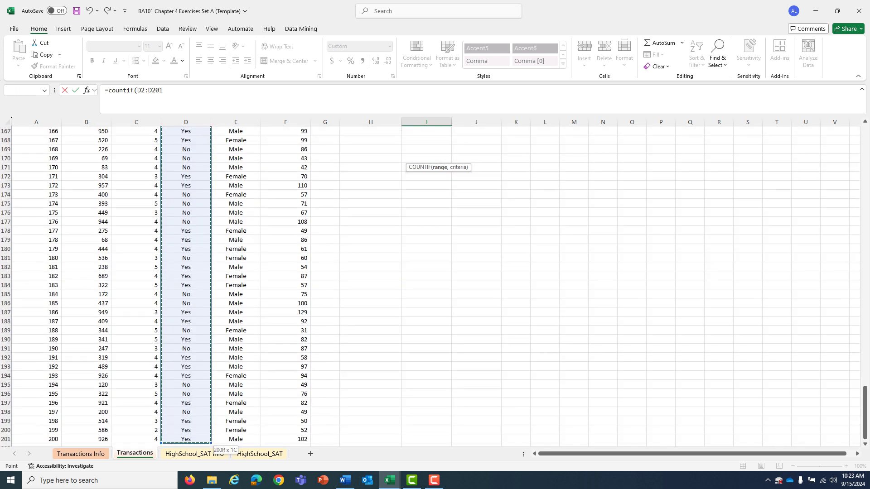
drag(865, 404, 865, 140)
text(,"no)
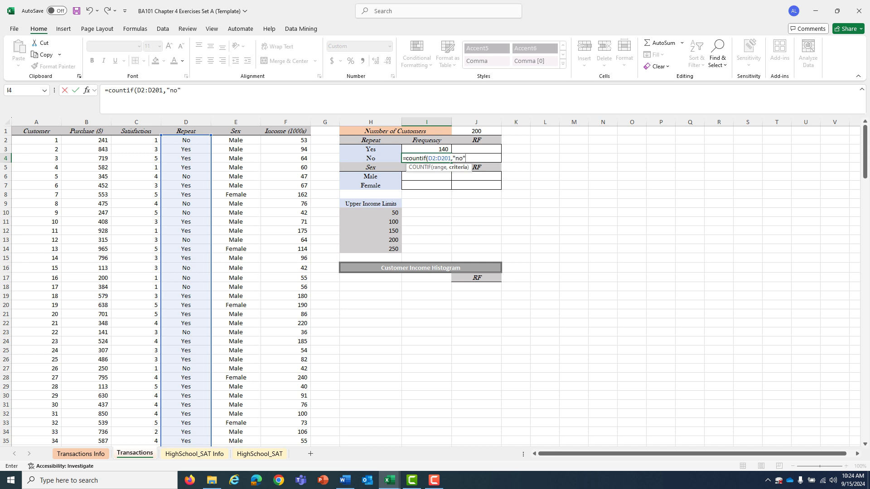
text("))
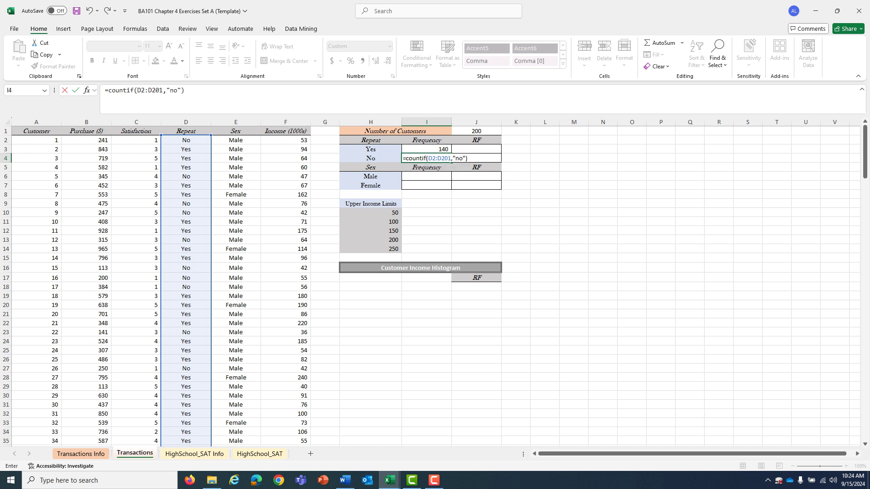
key(Return)
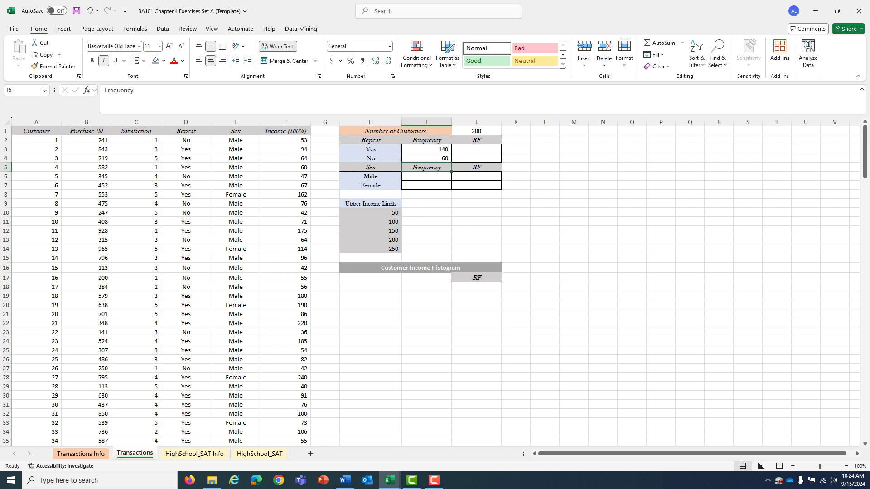
Step: Enter =countif(E2:E201,"male") in I6 as the frequency of male customers
key(Down)
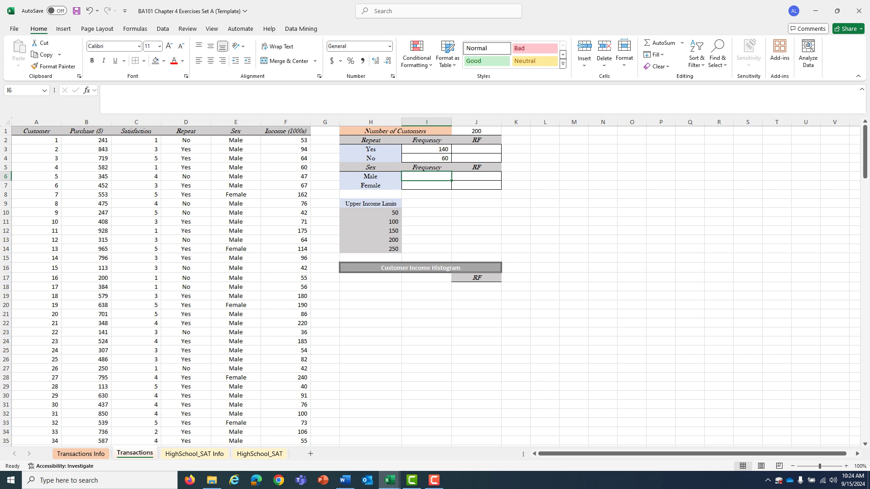
text(=c)
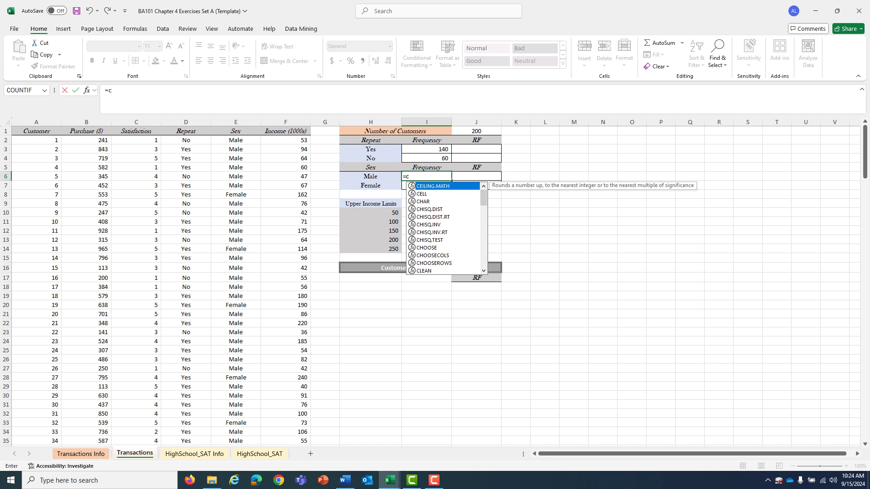
text(ountif()
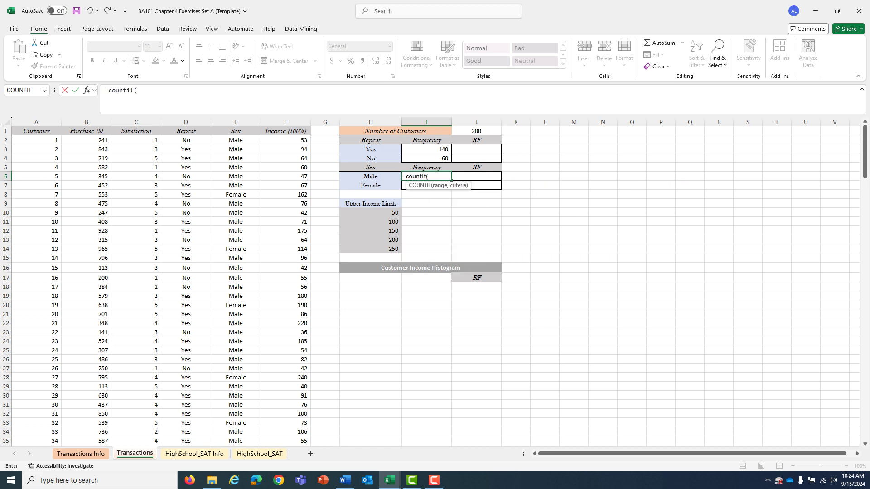
click(236, 140)
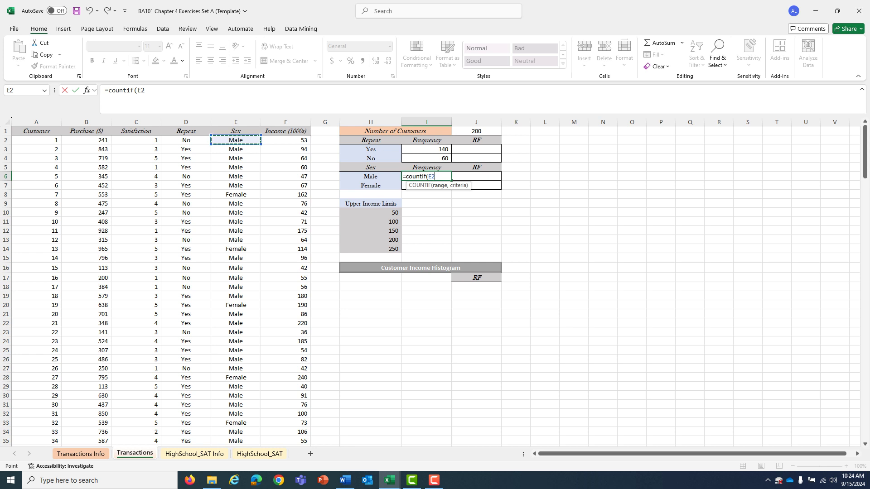
key(ctrl+shift+Down)
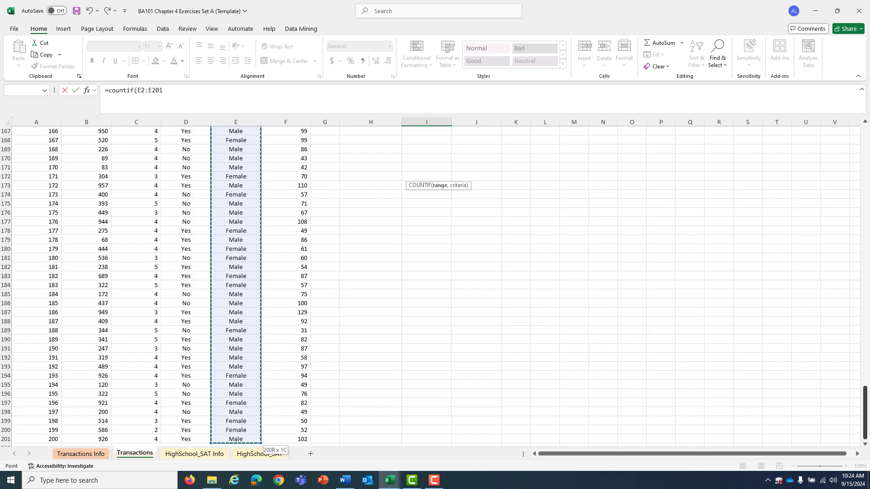
drag(865, 399, 865, 131)
text(,"male")
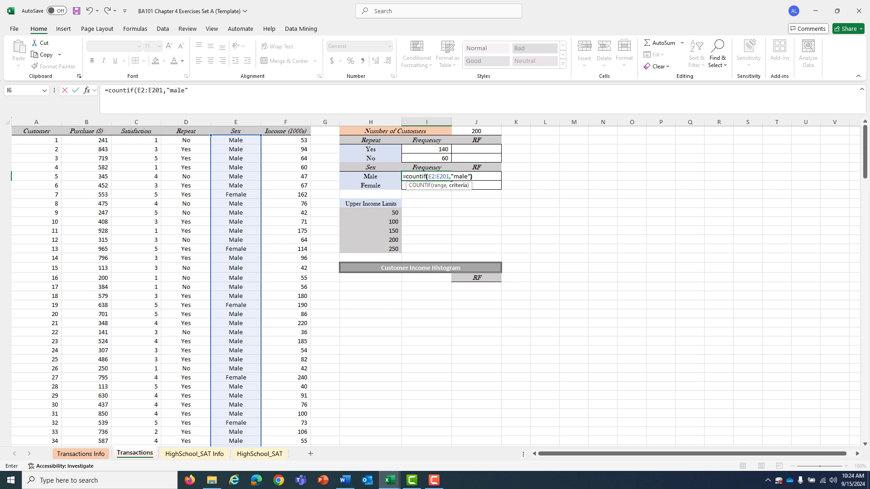
text())
key(Return)
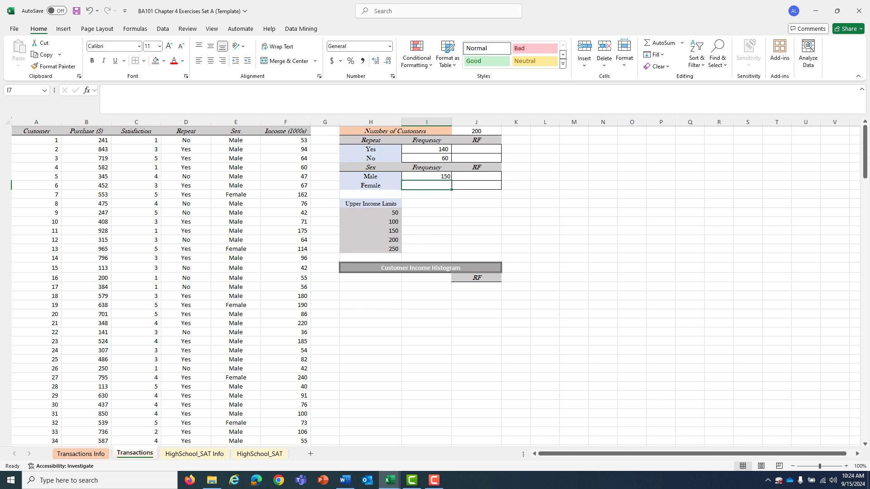
Step: Enter =countif(E2:E201,"female") in I7 as the frequency of female customers
text(=counti)
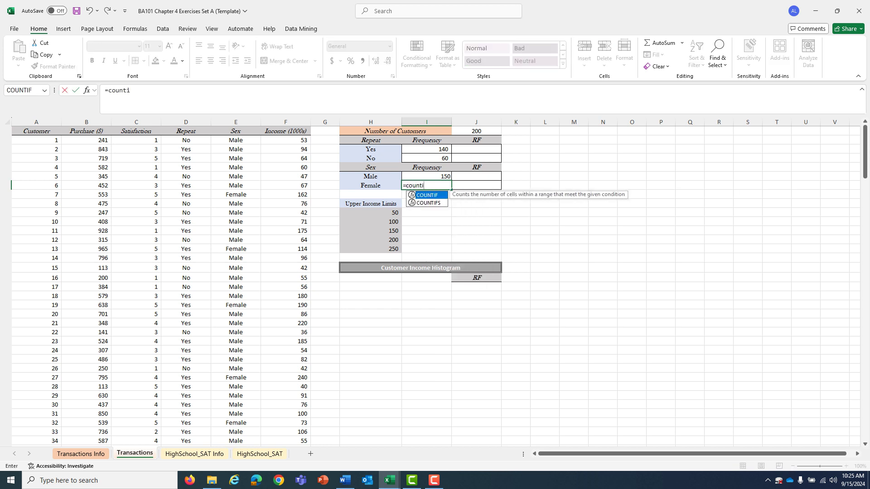
text(f()
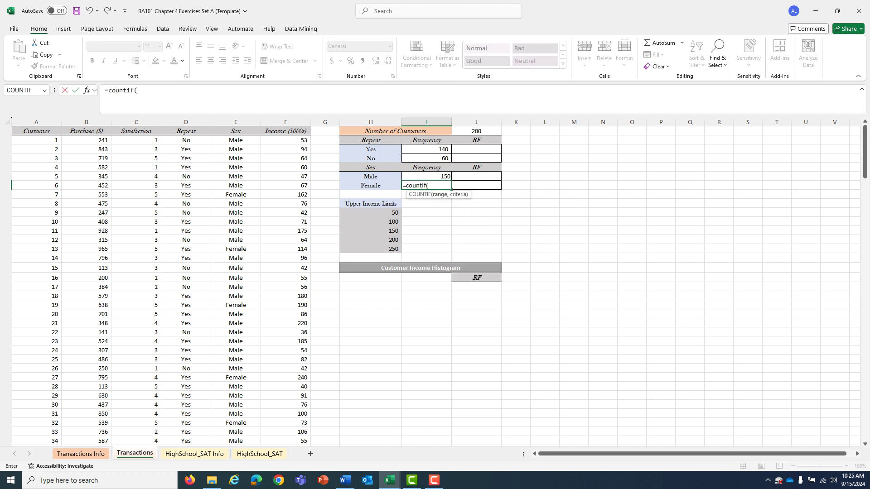
click(236, 140)
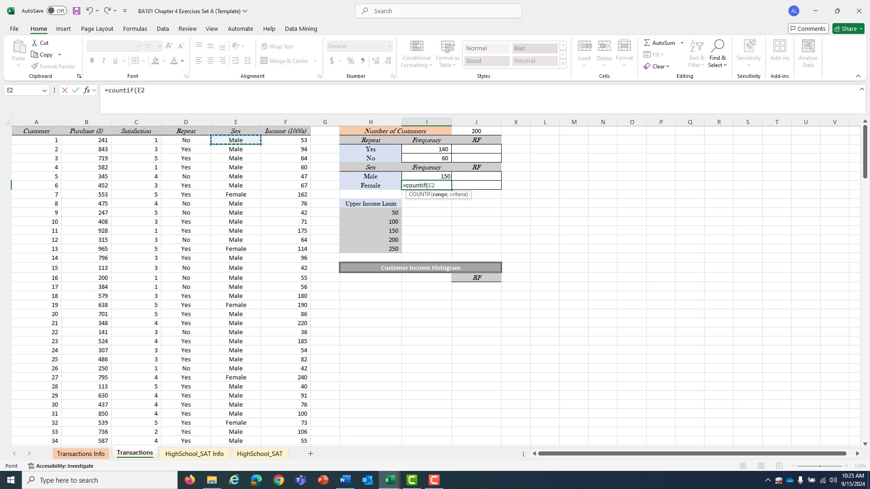
key(ctrl+shift+Down)
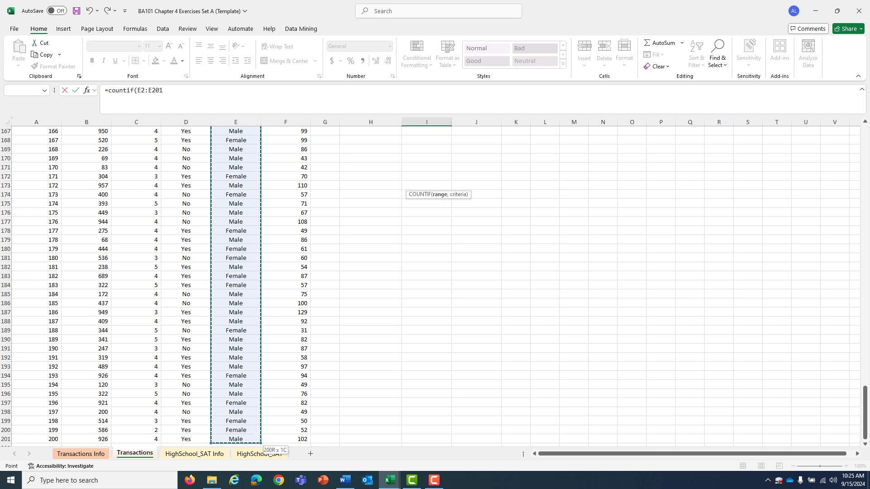
drag(865, 426, 865, 159)
text(,"female"))
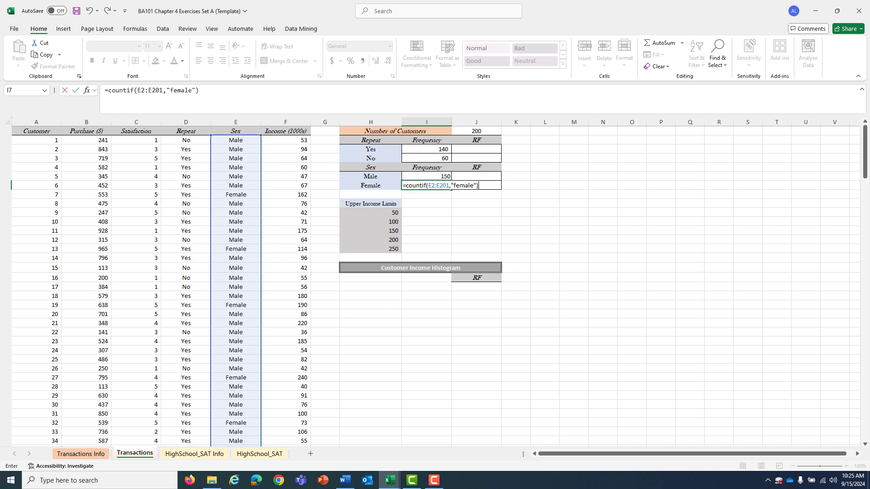
key(Return)
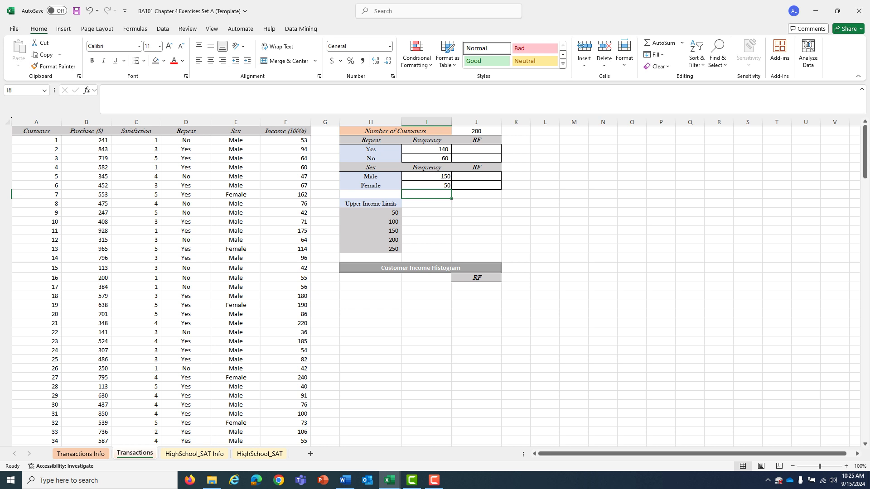
Step: Calculate the relative frequency of repeat customers in J3 with the formula =I3/J1
click(476, 150)
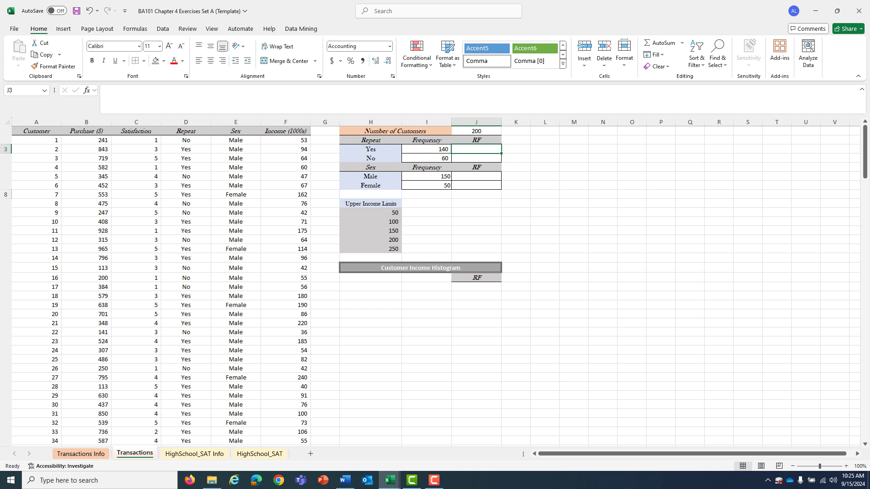
text(=)
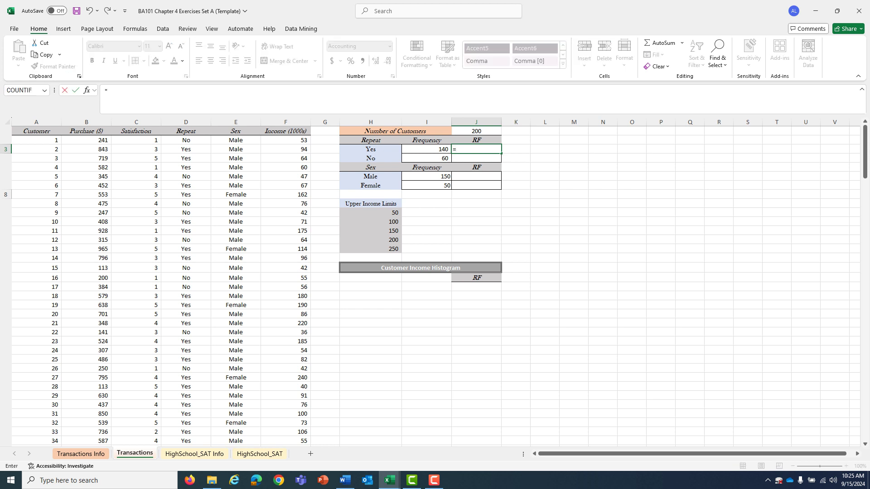
key(Left)
text(/)
key(Up)
key(Up)
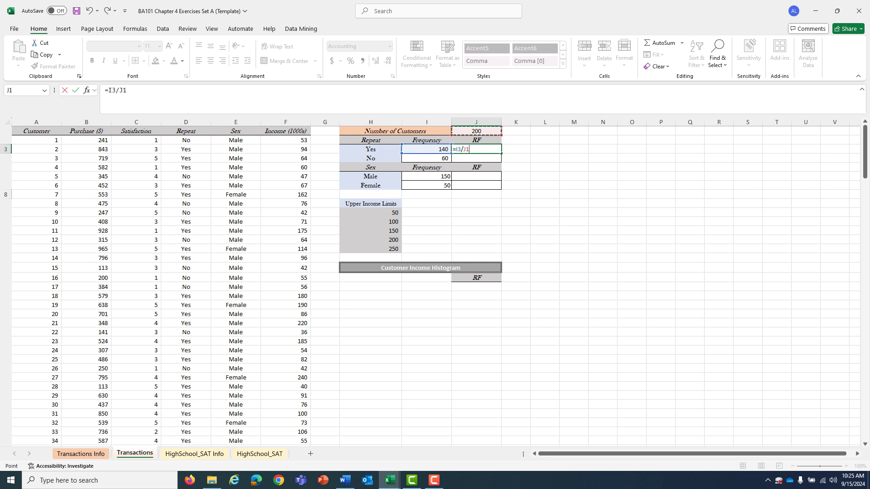
key(Return)
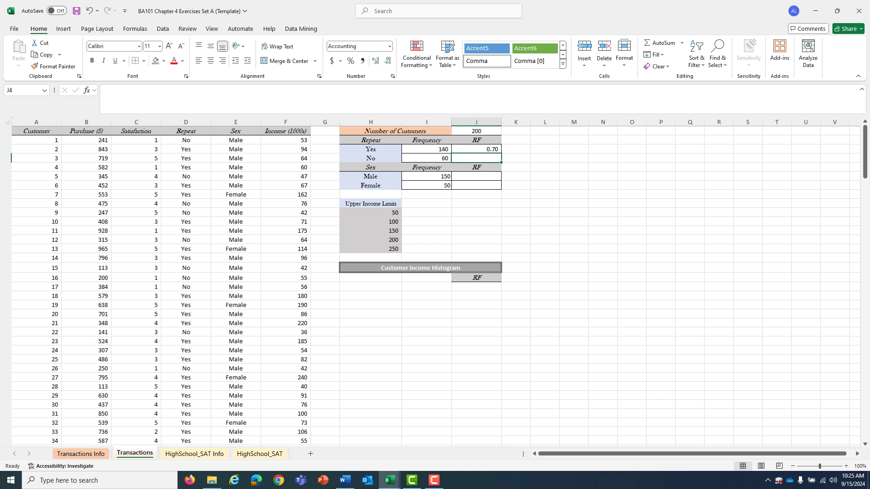
Step: Calculate the relative frequency of non-repeat customers in J4 with the formula =I4/J1
text(=)
key(Left)
text(/)
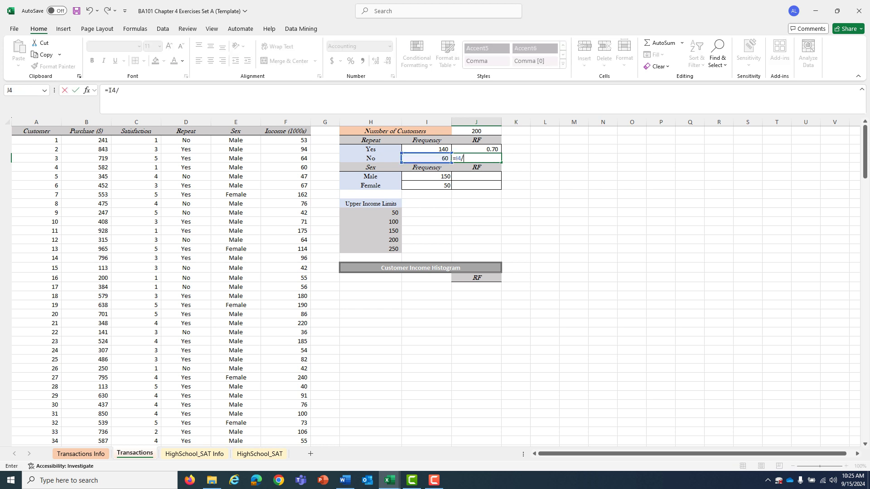
key(Up)
key(Up)
key(Up)
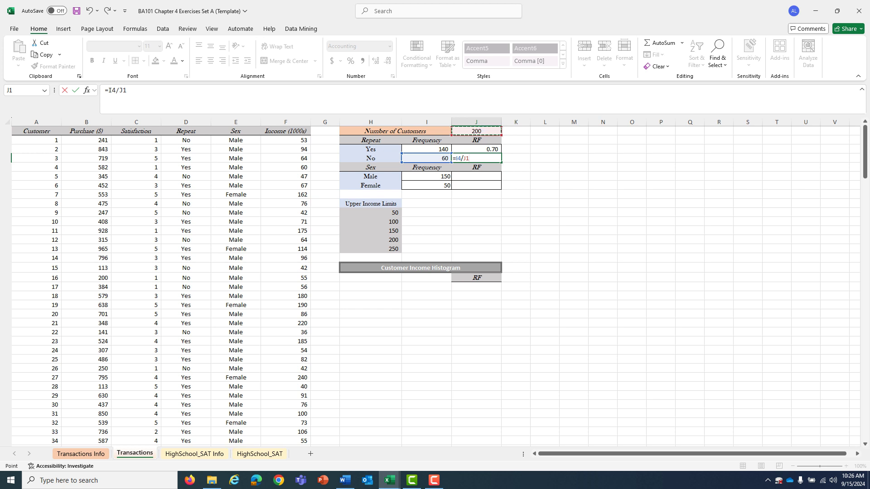
key(Return)
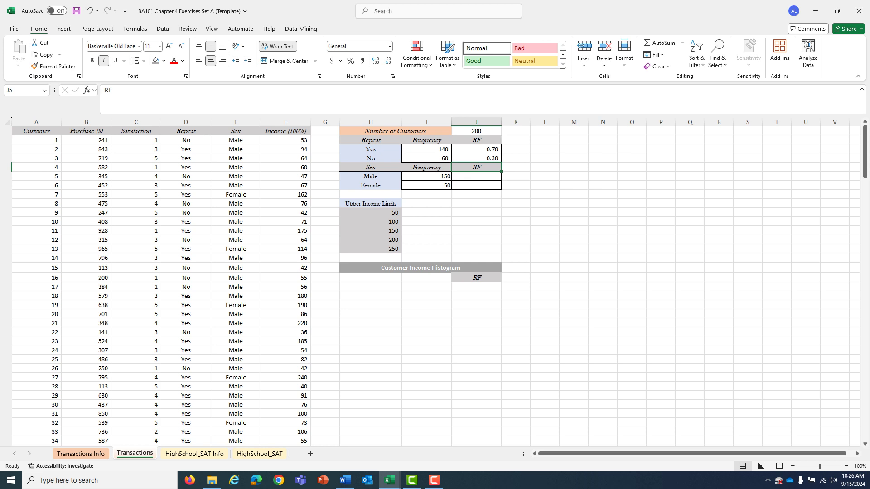
Step: Calculate the relative frequency of male customers in J6 with the formula =I6/J1
click(476, 176)
text(=)
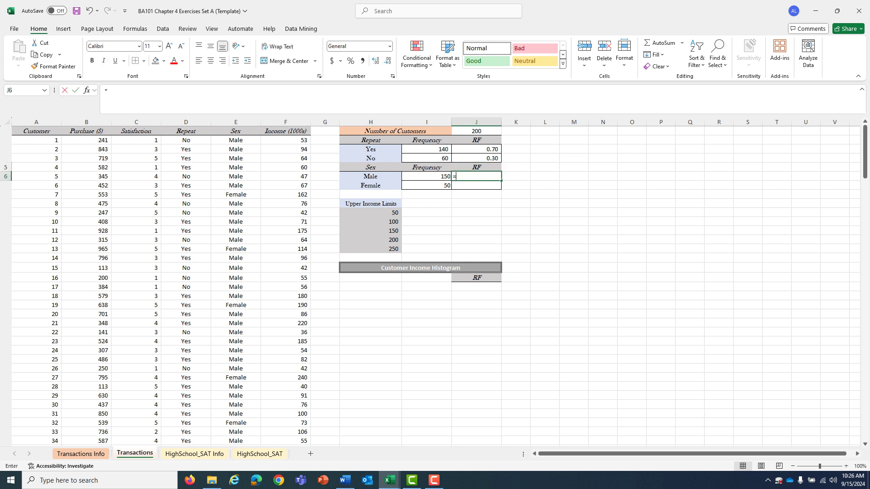
key(Left)
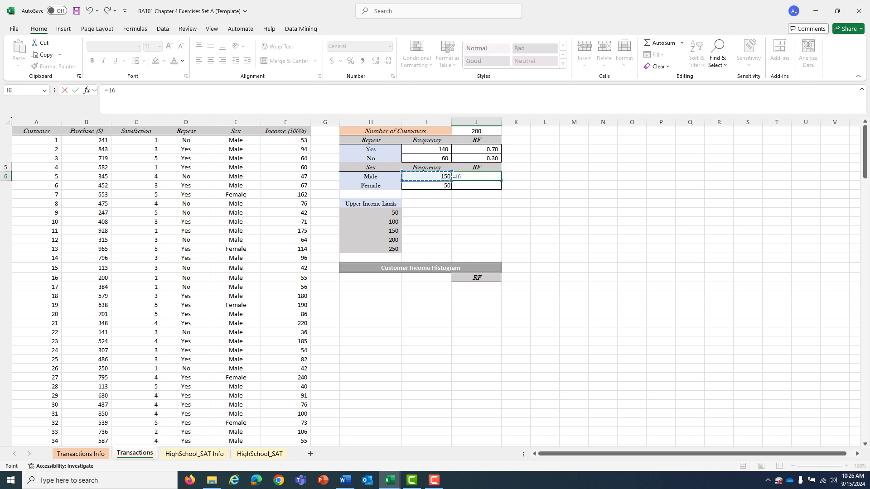
text(/)
key(Up)
key(Up)
key(Up)
key(Up)
key(Up)
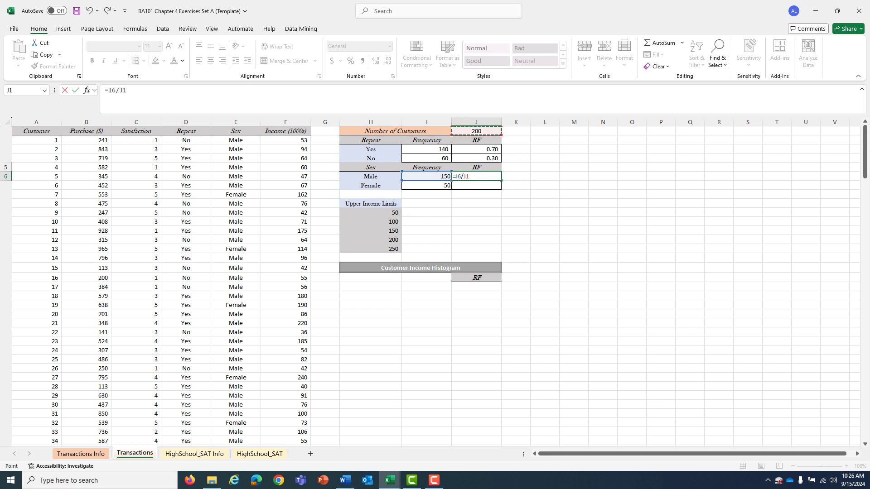
key(Return)
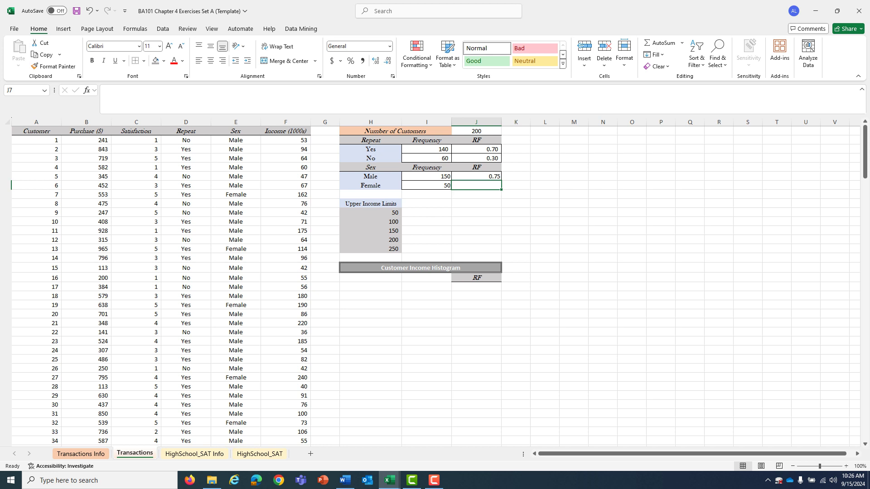
Step: Calculate the relative frequency of female customers in J7 with the formula =I7/J1
text(=)
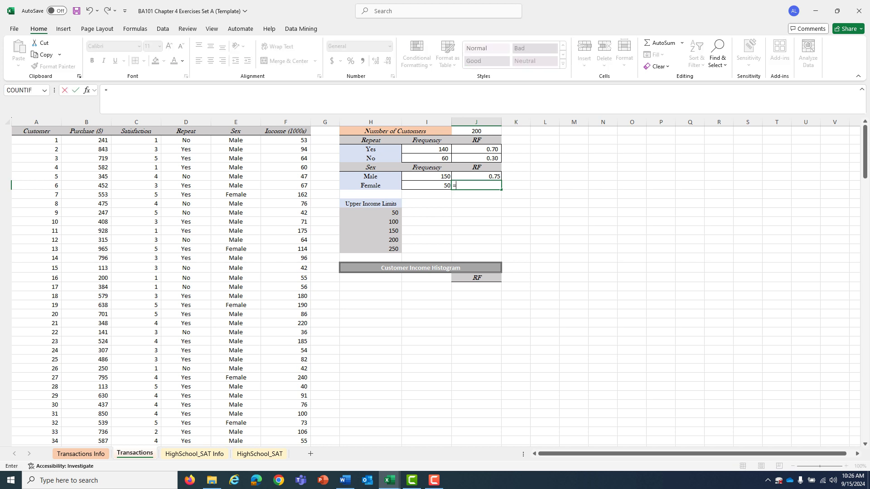
key(Left)
text(/)
key(ctrl+Up)
key(Return)
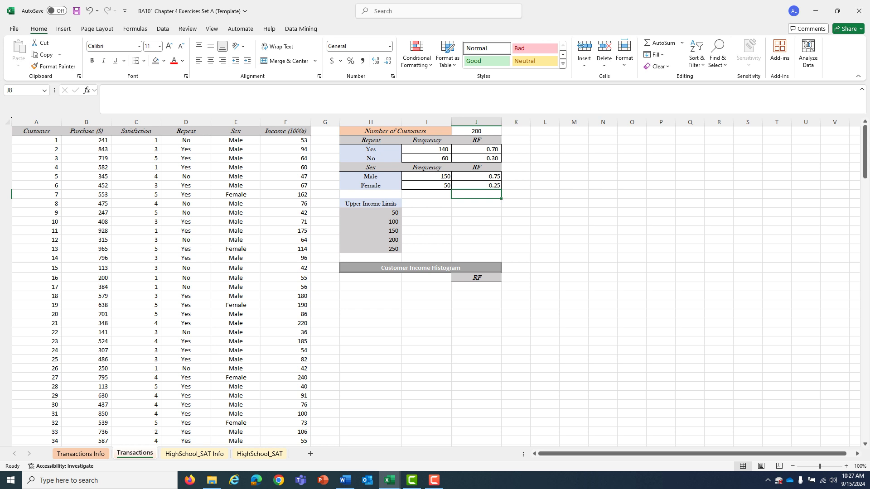
Step: Insert a 2-D clustered column chart of the repeat frequencies in H3:I4 and move it to the empty area around columns L to S
click(476, 221)
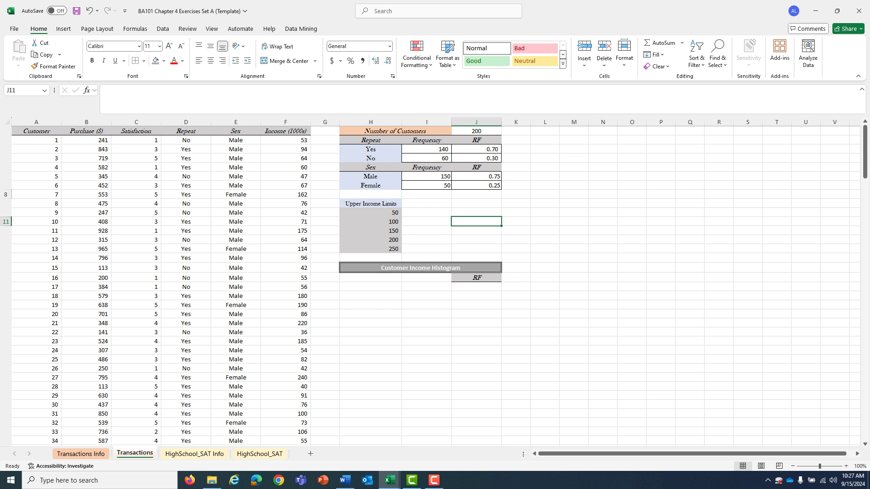
click(371, 149)
key(shift+Down)
key(shift+Right)
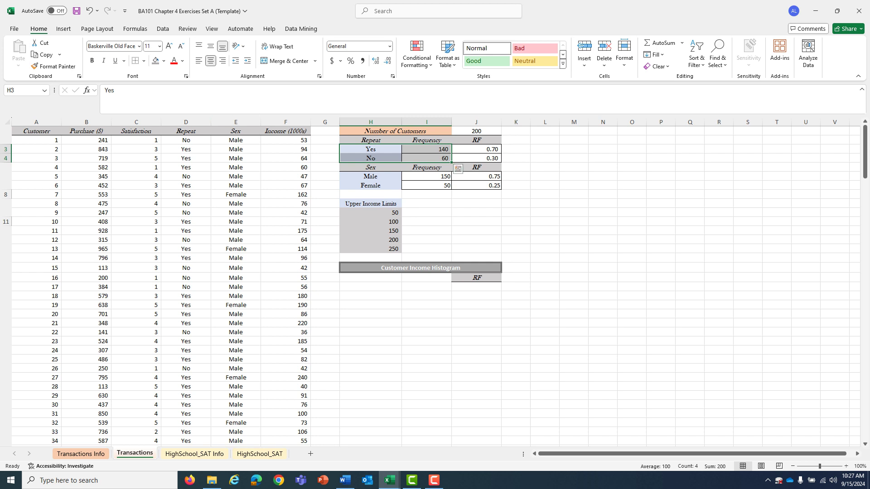
click(64, 29)
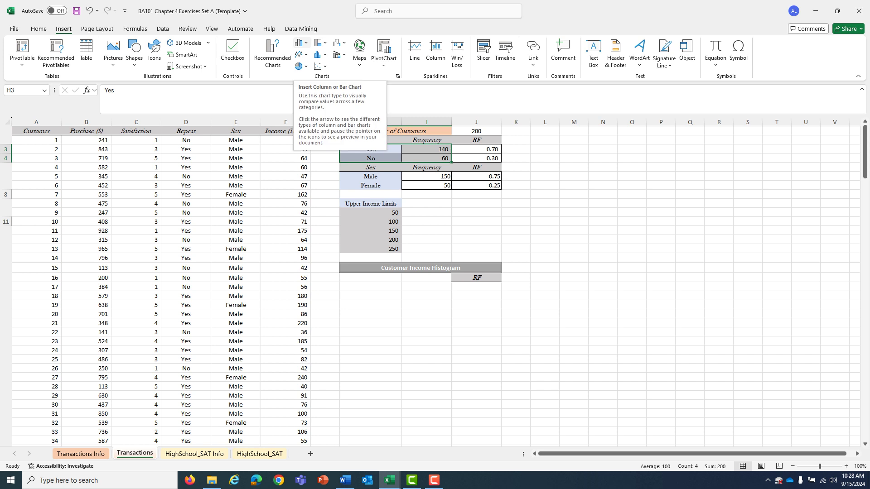
click(300, 43)
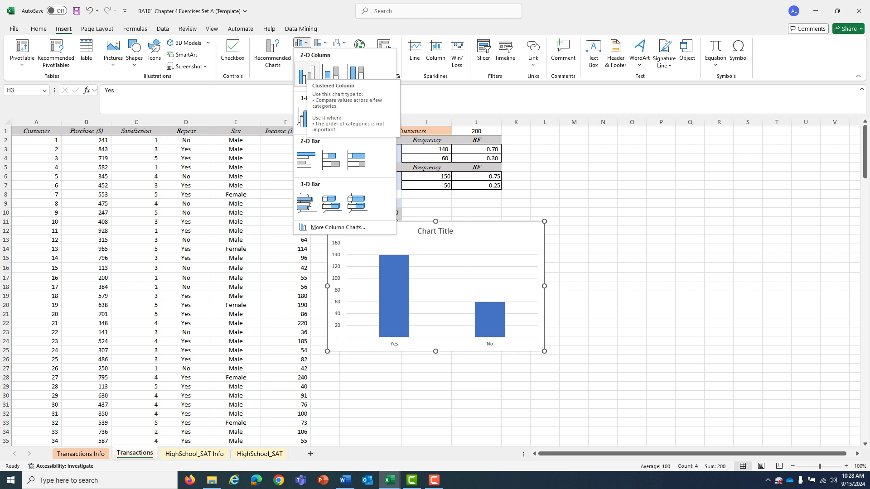
key(Escape)
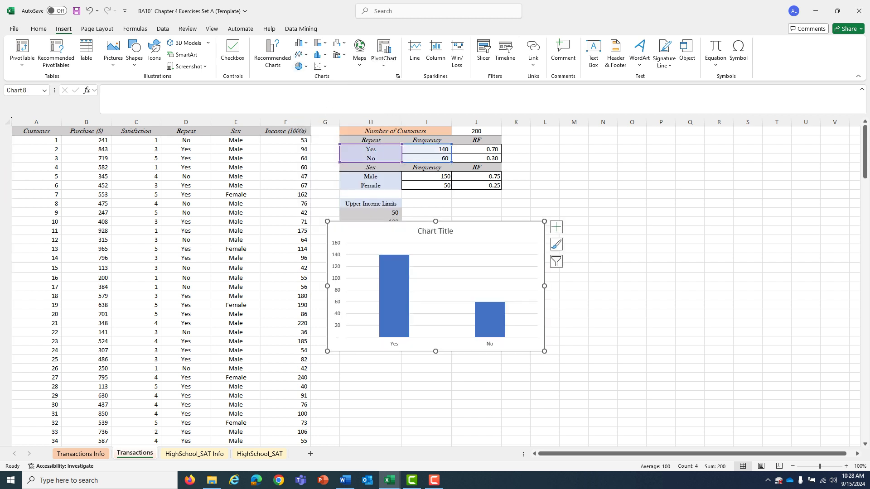
drag(498, 229, 718, 168)
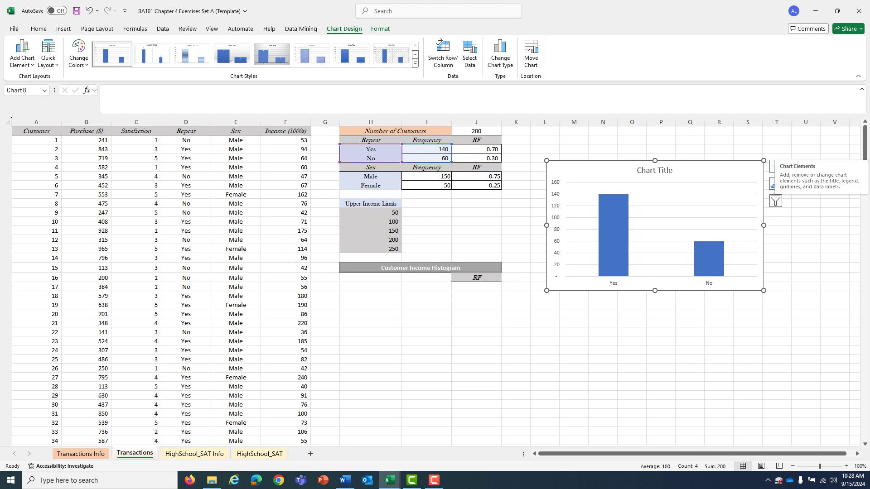
Step: Add axis titles to the repeat customer chart and delete the horizontal axis title
click(776, 166)
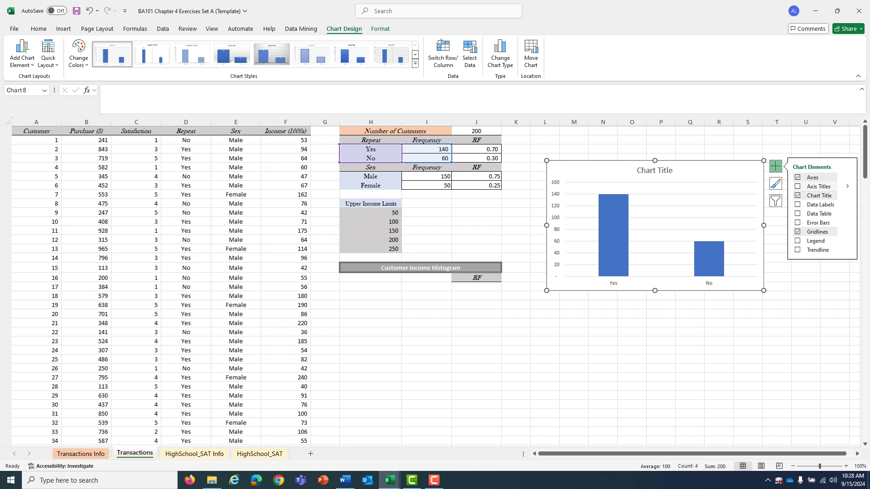
click(816, 187)
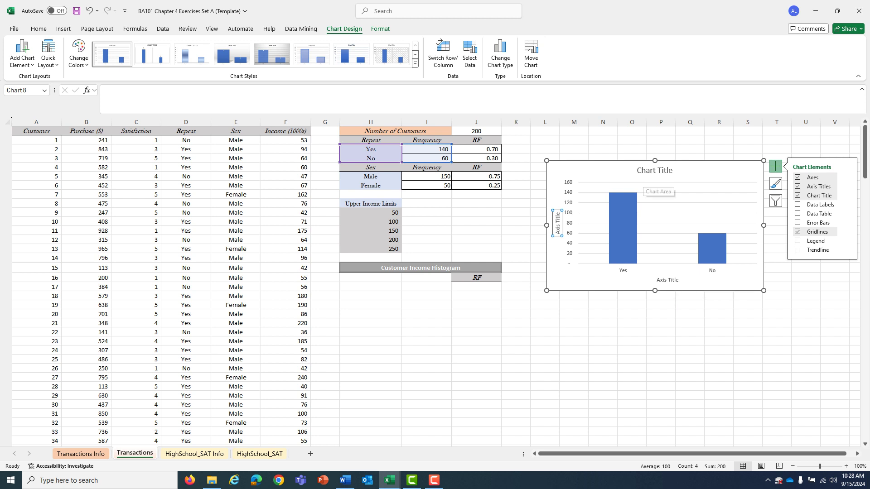
click(667, 279)
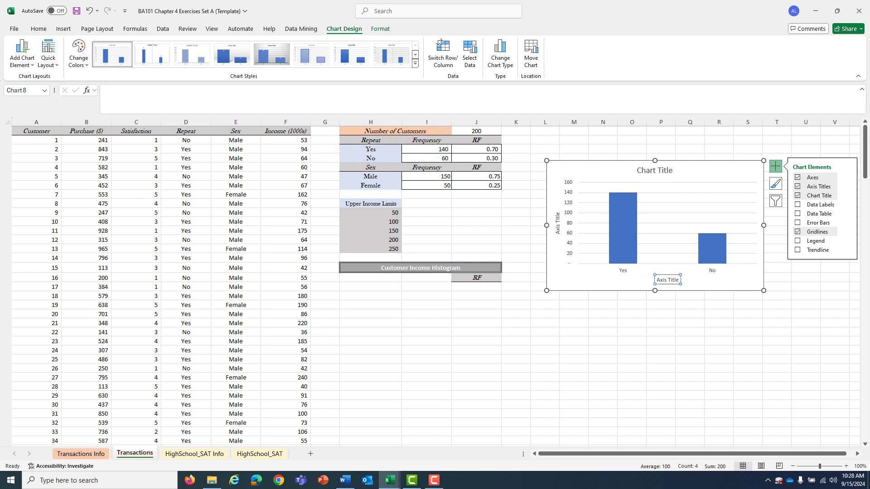
key(Delete)
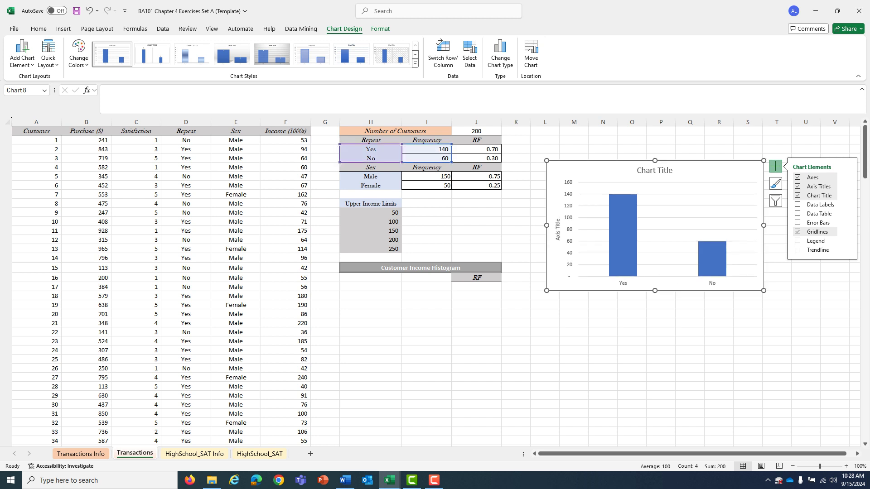
Step: Change the chart's vertical axis title to "Frequency"
click(557, 230)
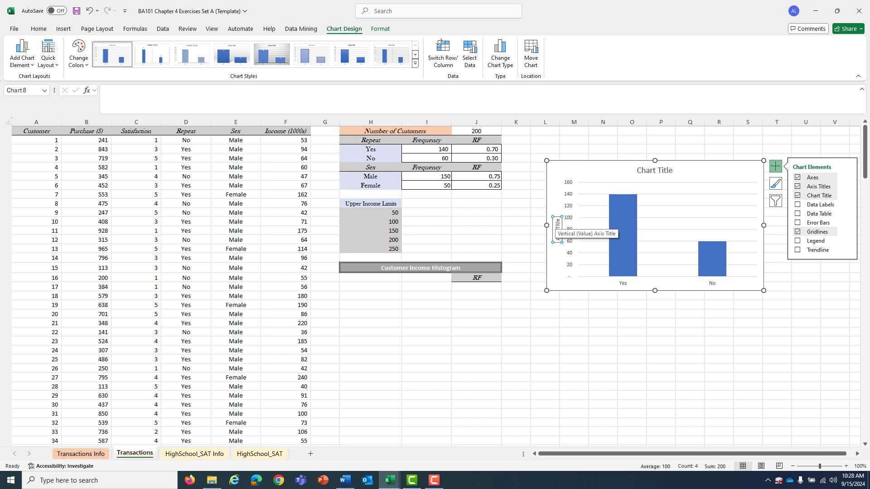
click(557, 223)
drag(558, 218, 558, 241)
text(Frequenc)
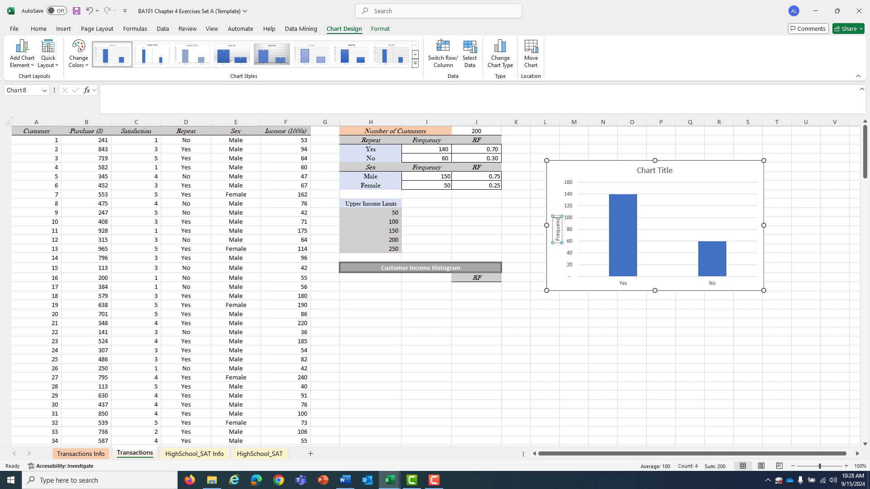
text(y)
click(661, 332)
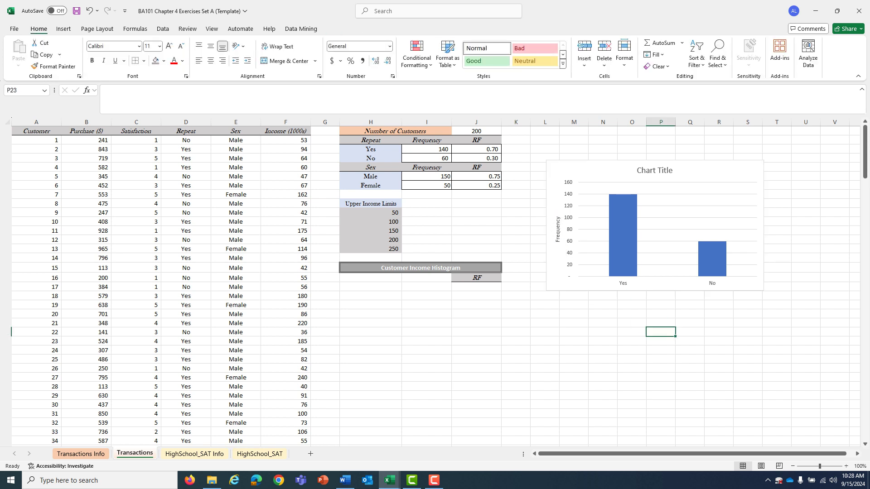
Step: Change the chart title to "Repeat Customer Frequency Distribution"
double_click(654, 170)
triple_click(654, 170)
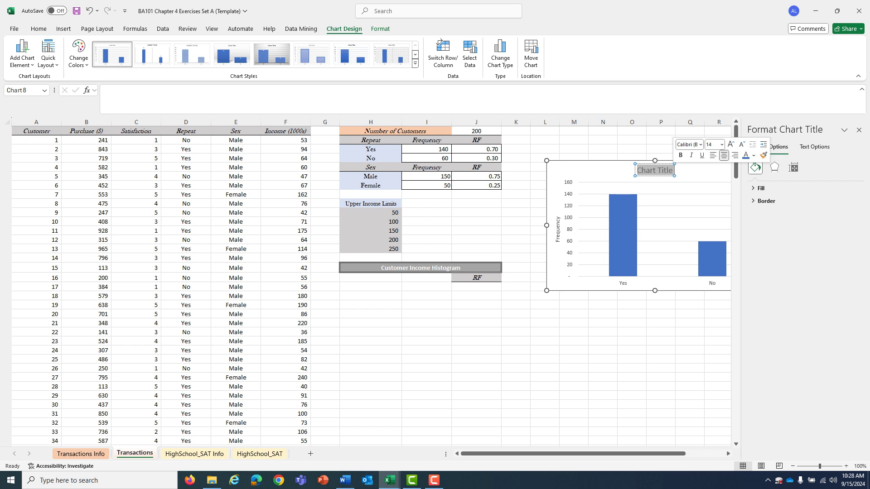
text(Repeat Customer Frequency Disti)
text(ibution)
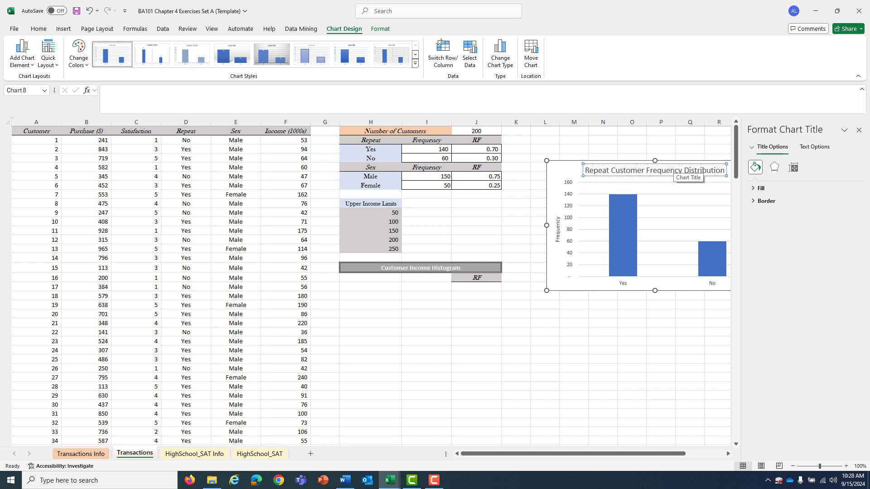
click(661, 332)
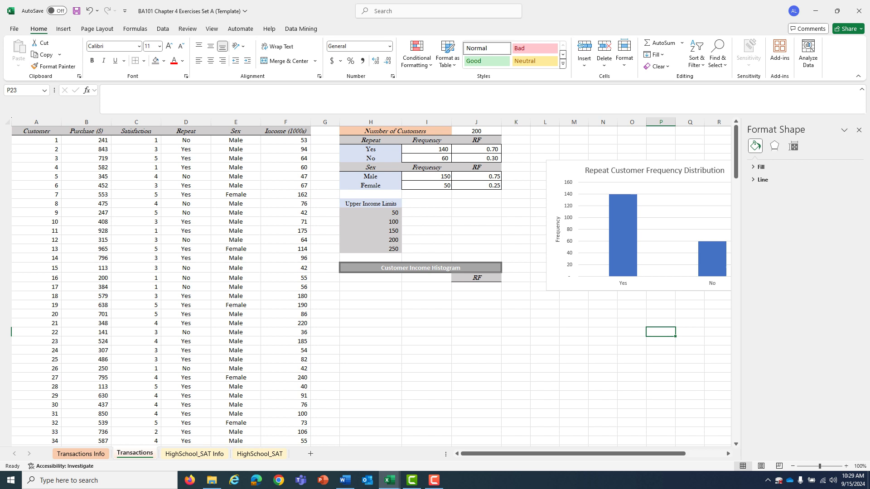
Step: Set the major unit of the repeat customer chart's vertical axis to 50
click(858, 130)
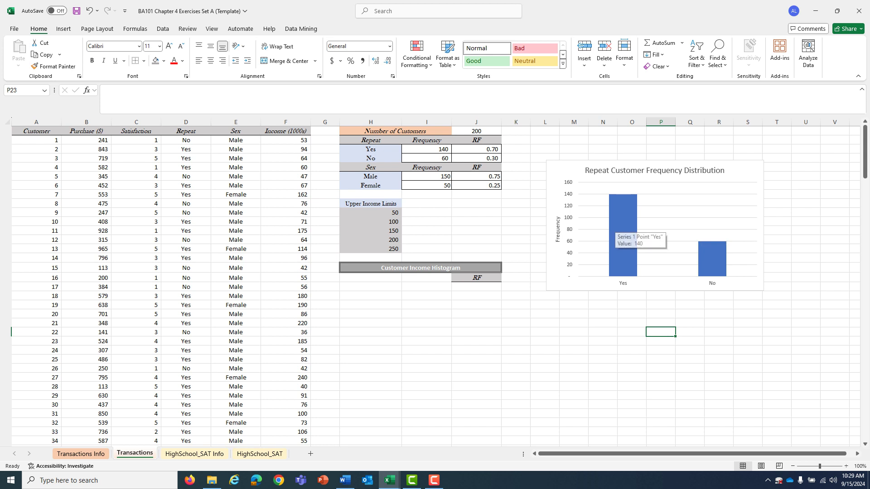
mouse_move(621, 196)
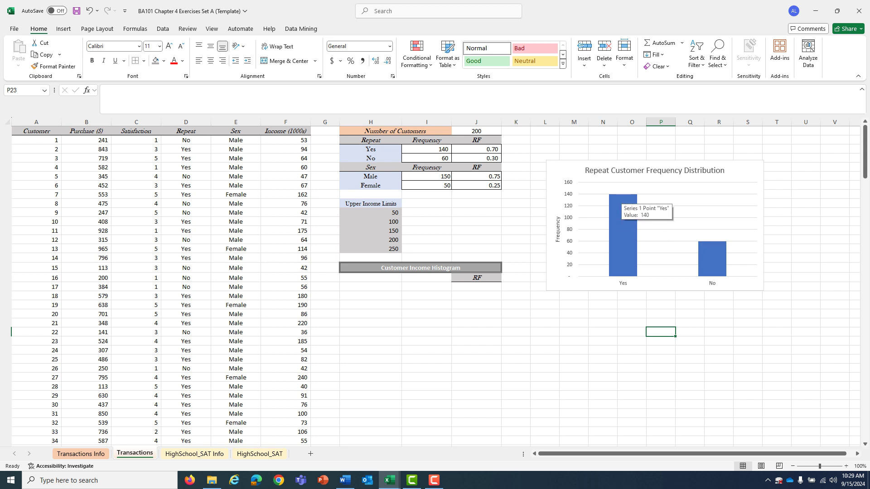
mouse_move(713, 261)
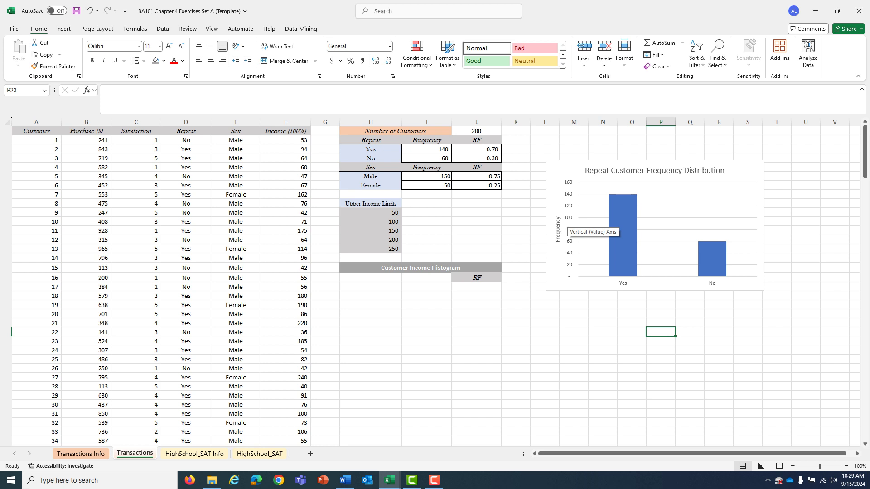
click(568, 225)
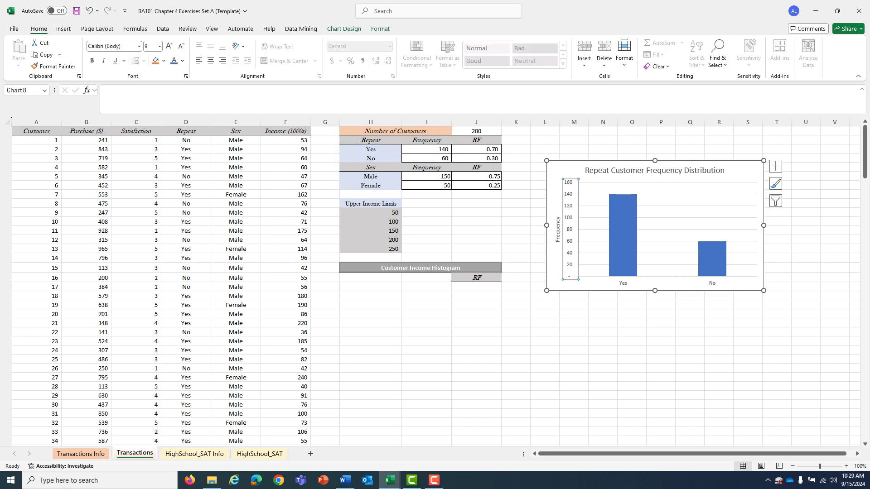
right_click(569, 216)
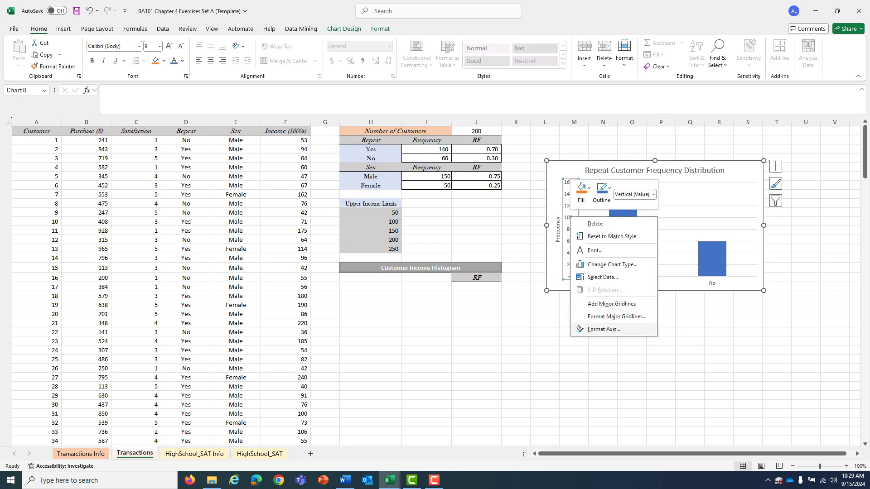
click(589, 330)
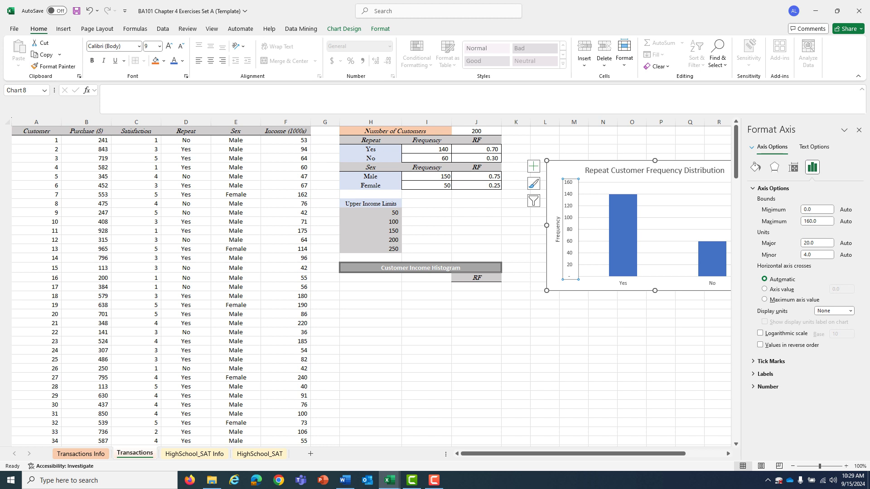
drag(815, 243, 803, 243)
text(50)
key(Return)
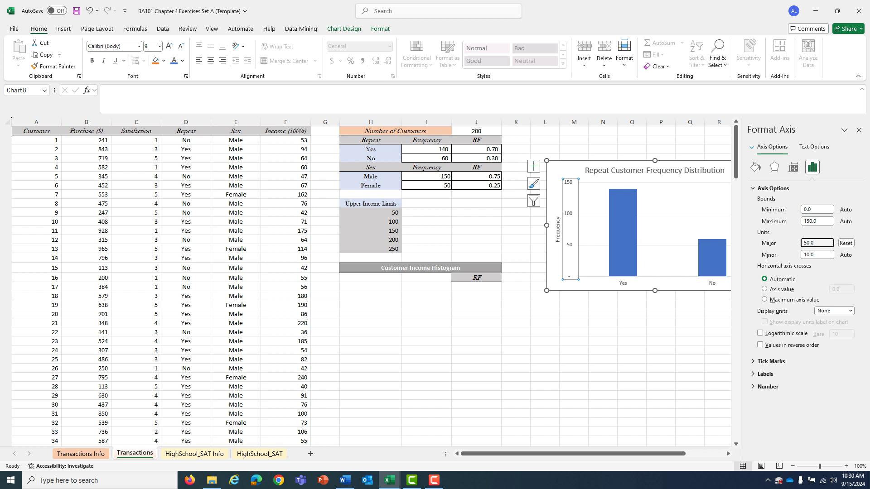
click(858, 130)
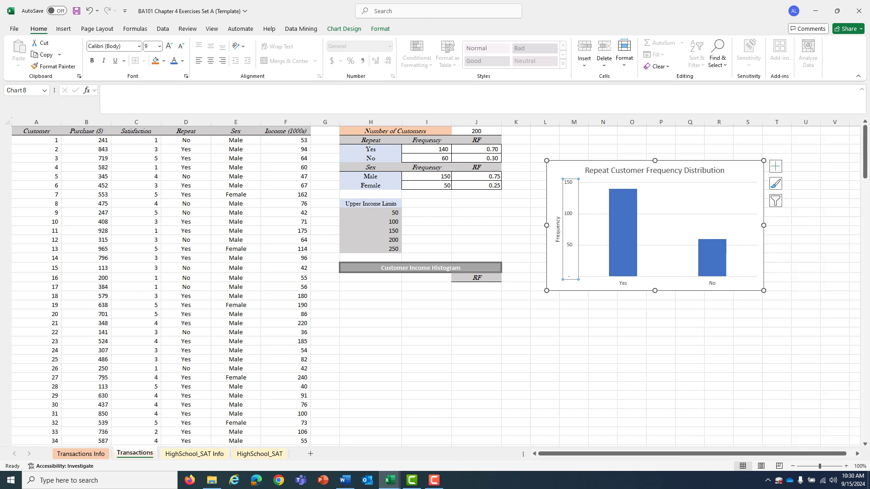
click(661, 333)
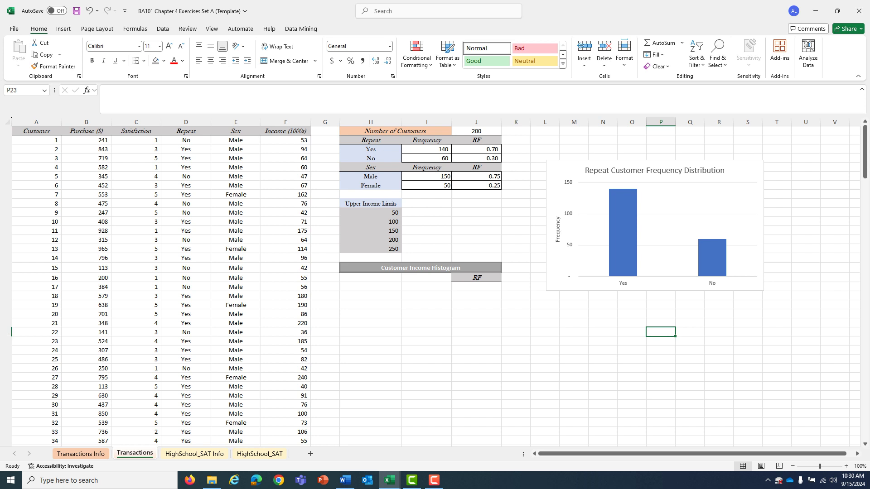
Step: Insert a 2-D clustered column chart of the sex frequencies in H6:I7 and move it below the repeat customer chart
drag(370, 176, 426, 185)
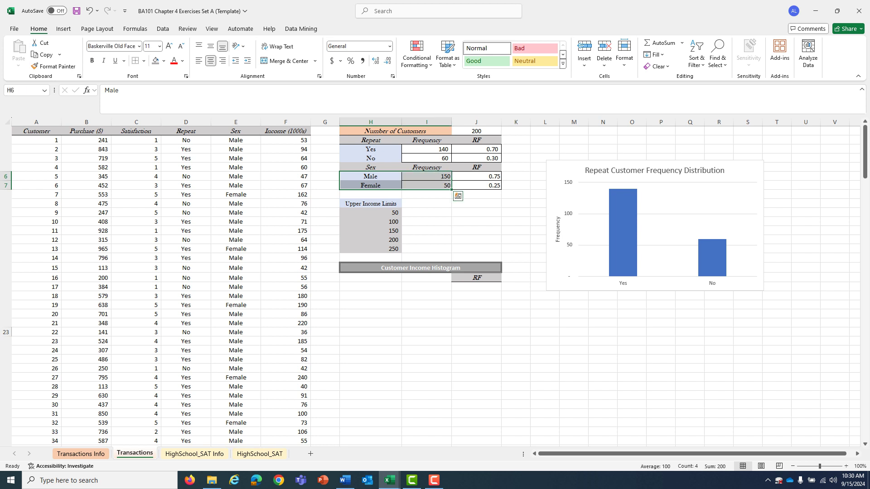
click(163, 29)
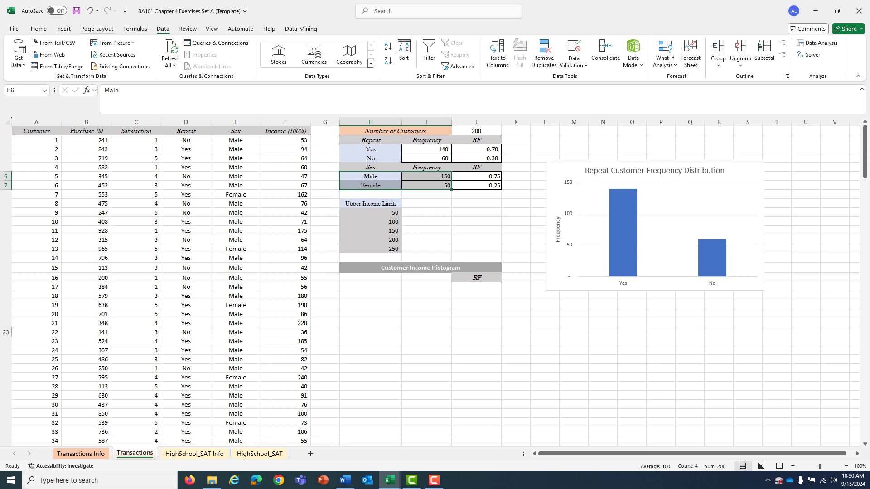
click(63, 29)
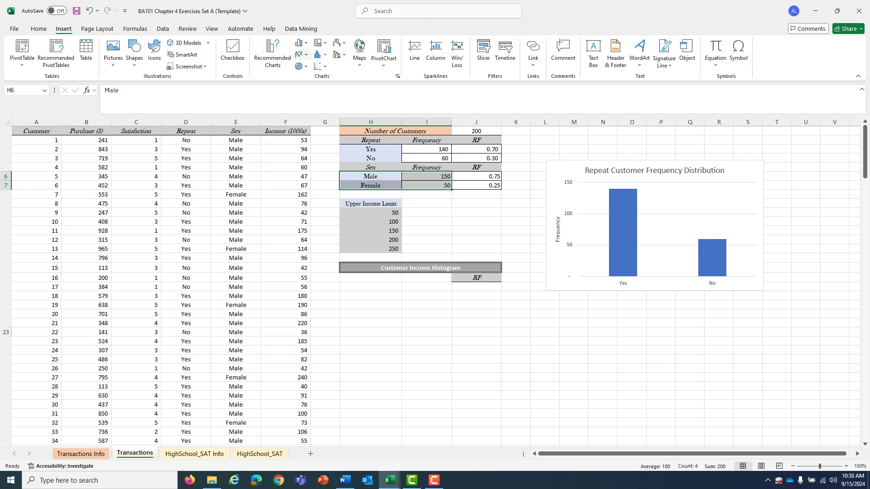
click(300, 42)
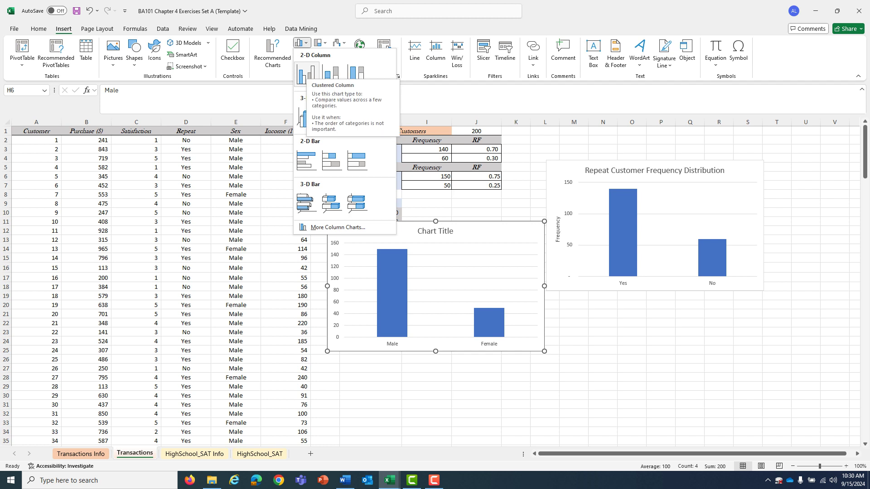
click(306, 73)
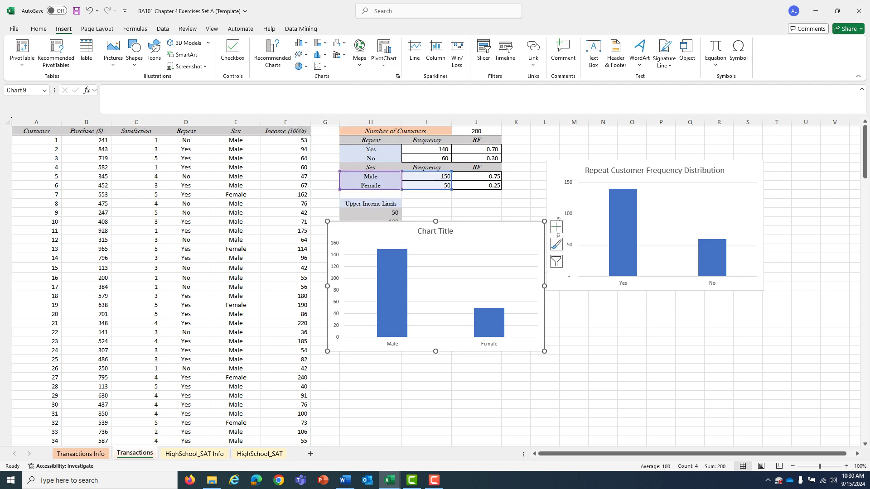
drag(435, 272, 664, 350)
Step: Add axis titles to the customer sex chart and delete the horizontal axis title
click(785, 306)
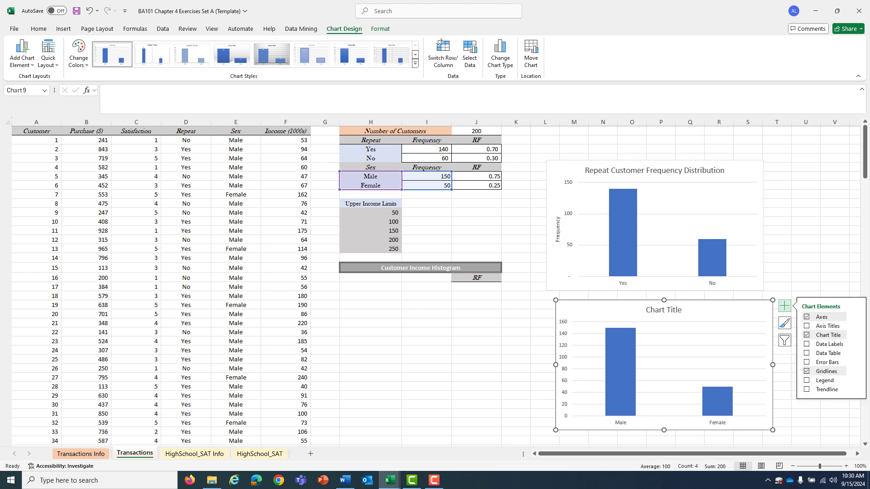
click(807, 325)
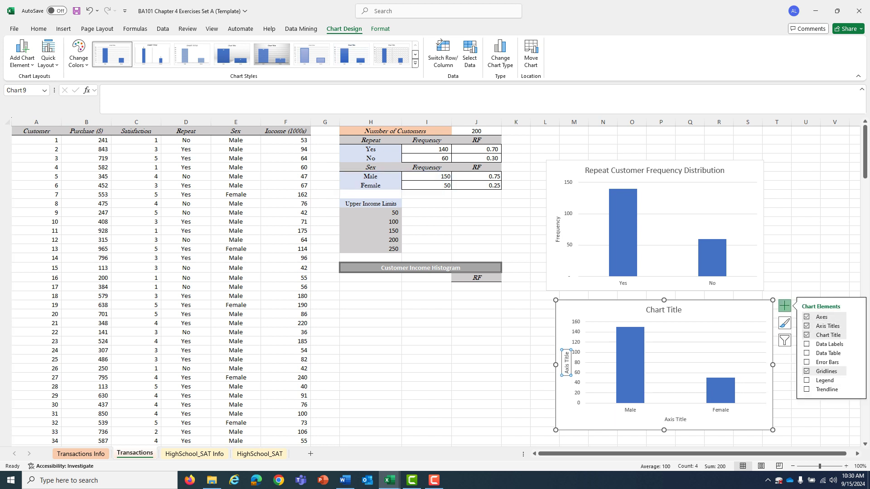
click(675, 419)
key(Delete)
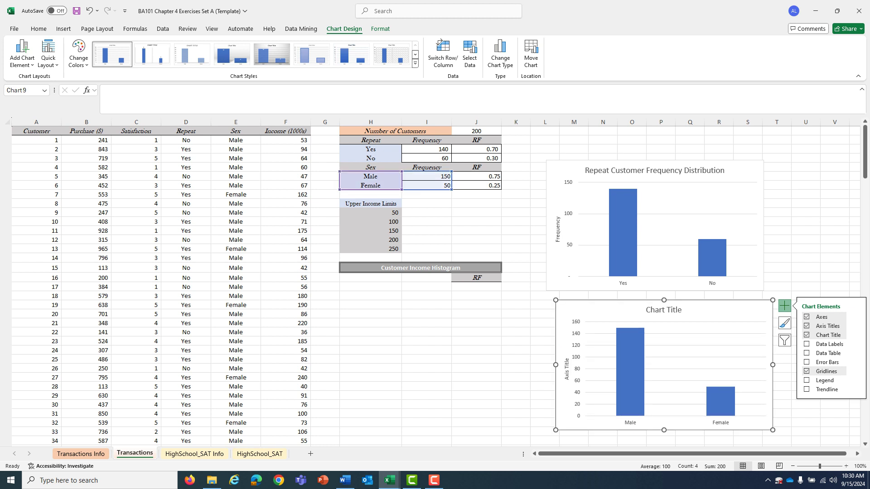
Step: Change the customer sex chart's vertical axis title to "Frequency"
triple_click(567, 370)
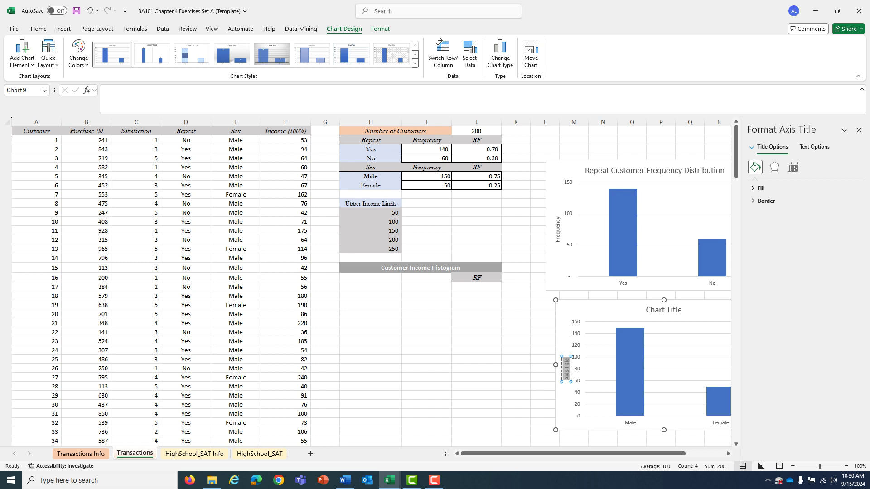
text(Frequency)
click(516, 313)
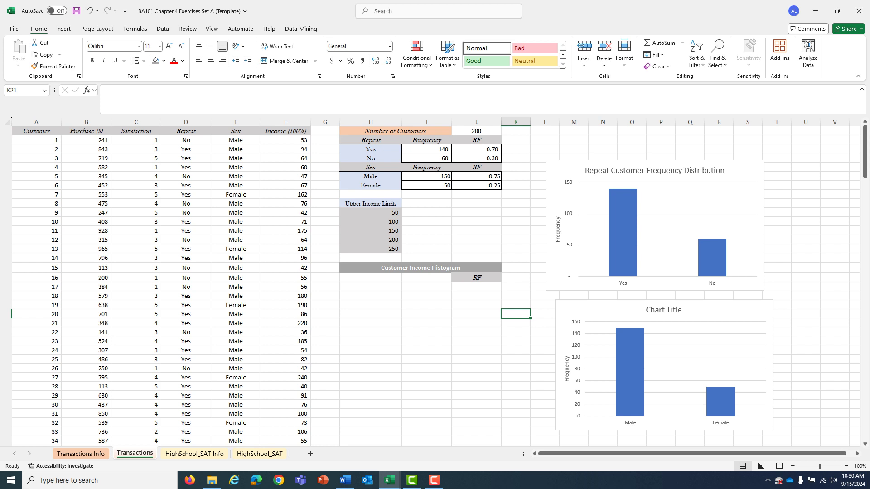
double_click(666, 311)
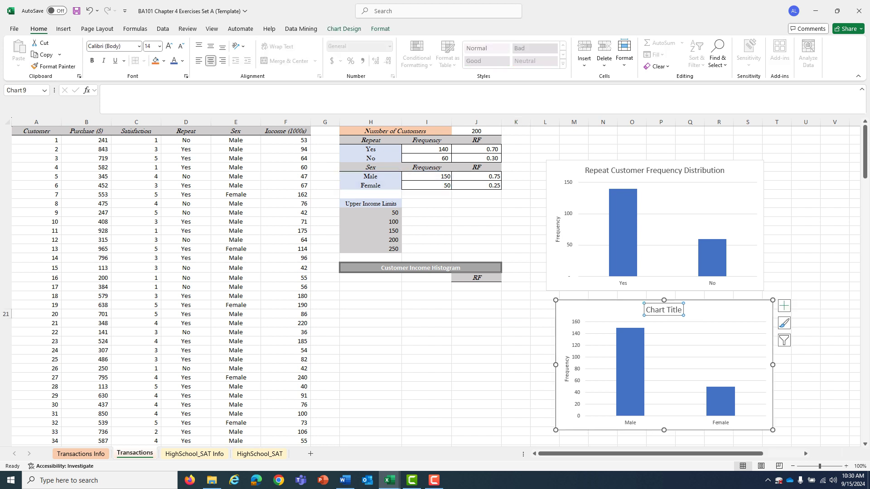
triple_click(666, 311)
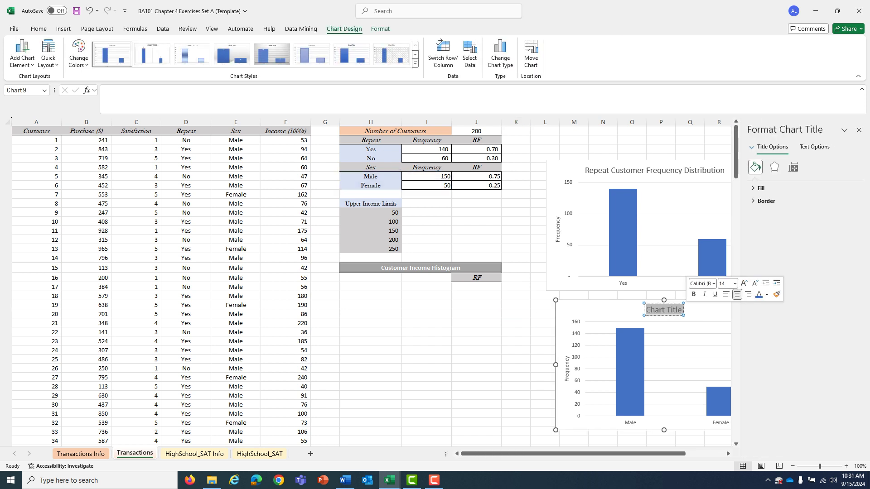
click(691, 312)
text(Cus)
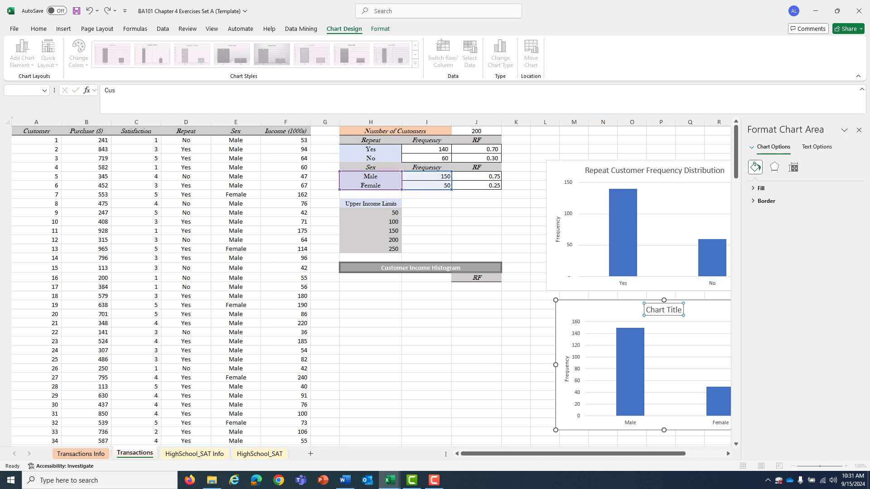
key(Escape)
Step: Change the Male/Female chart's title to "Customer Sex Frequency Distribution"
drag(646, 310, 685, 310)
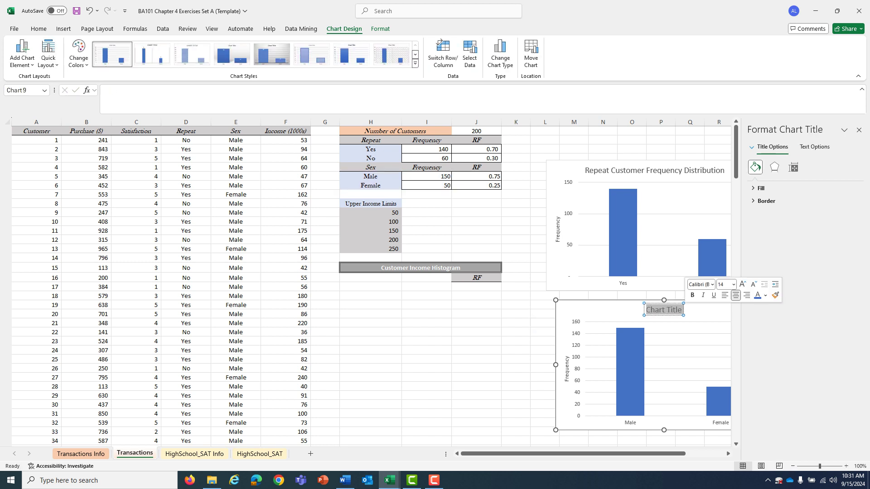
text(Customer Se)
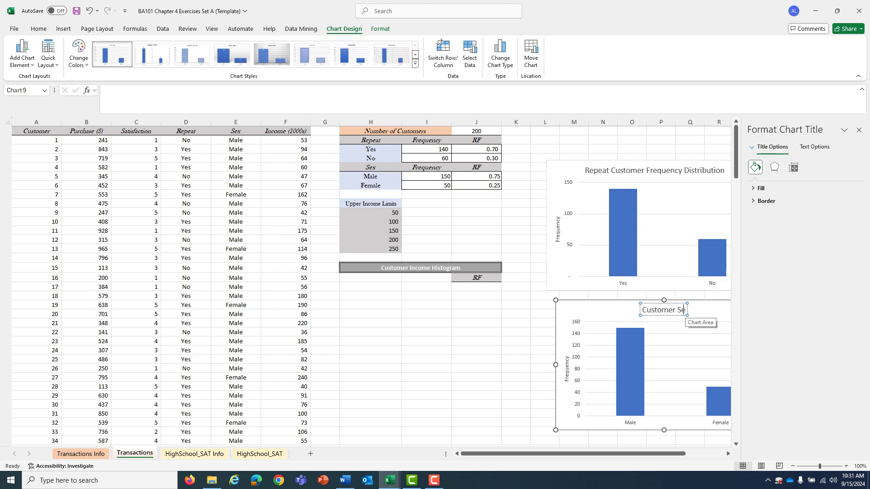
text(x Frequency Distrib)
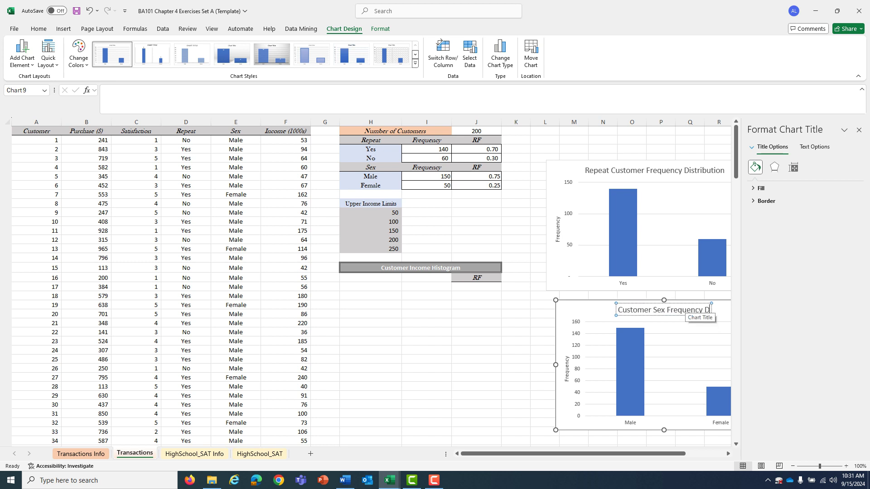
key(BackSpace)
key(BackSpace)
key(BackSpace)
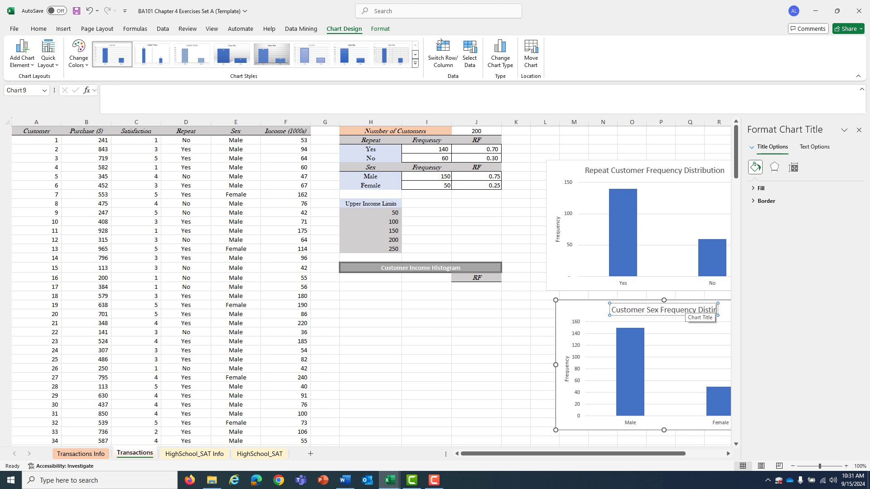
text(ribution)
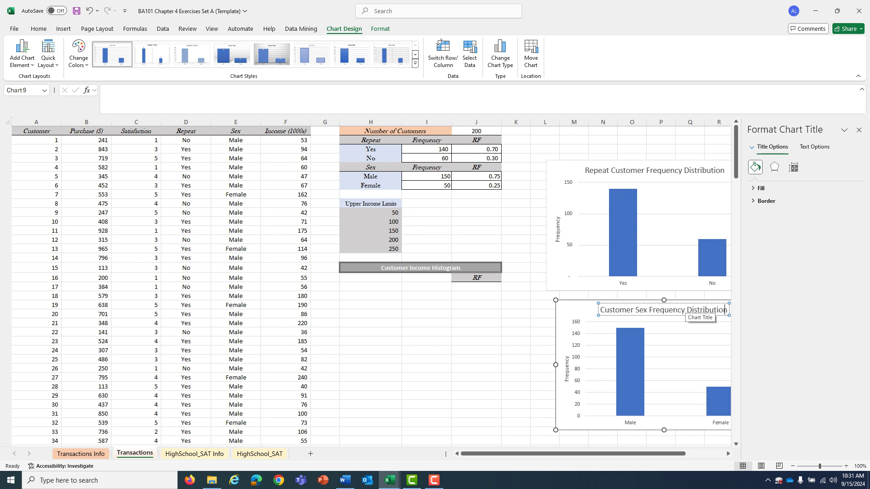
click(476, 332)
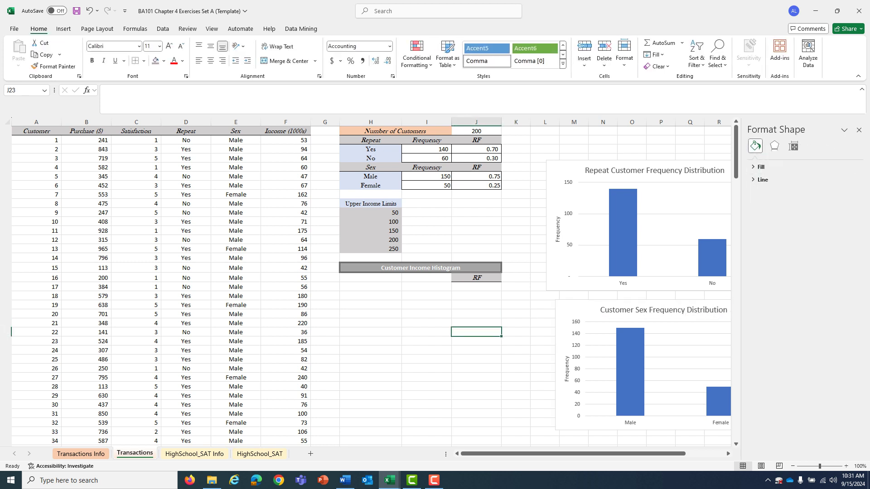
click(859, 130)
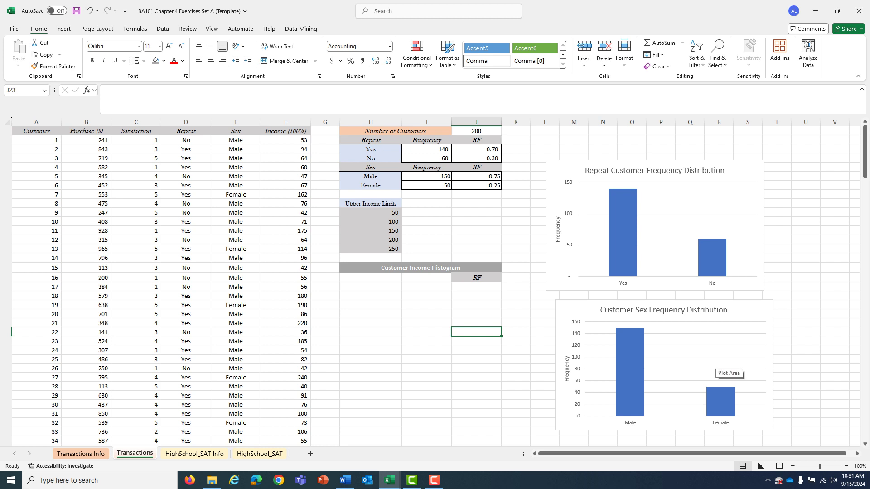
Step: Shrink the repeat customer chart to span about columns L to Q and rows 4 to 12
mouse_move(621, 380)
click(668, 247)
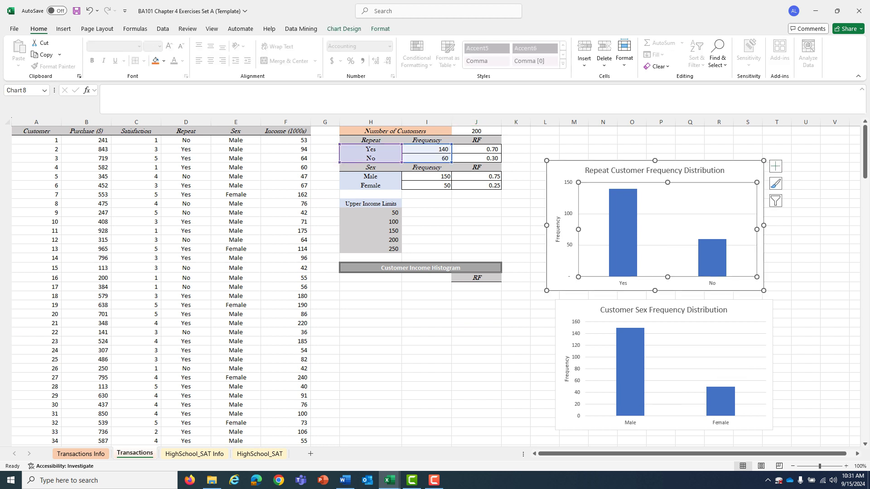
drag(764, 291, 688, 229)
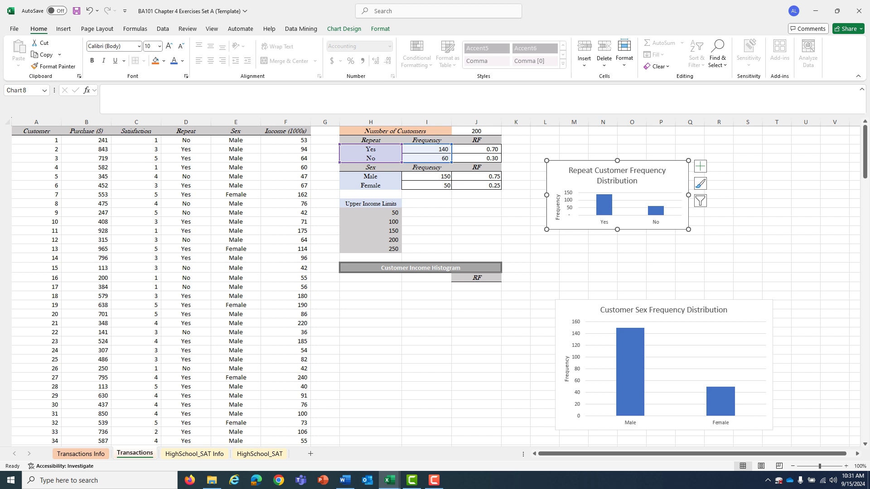
Step: Shrink the customer sex chart and move it just below the repeat customer chart, around columns N to S and rows 13 to 23
click(679, 345)
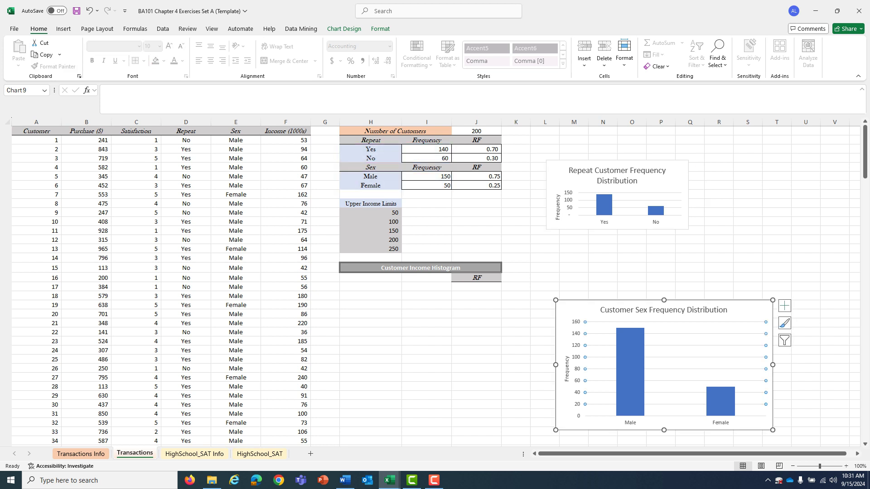
drag(772, 430, 716, 396)
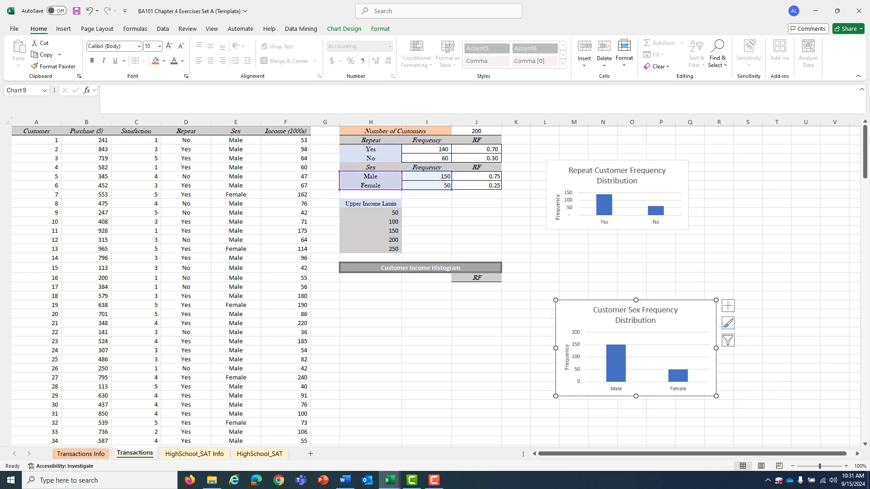
drag(689, 362, 726, 301)
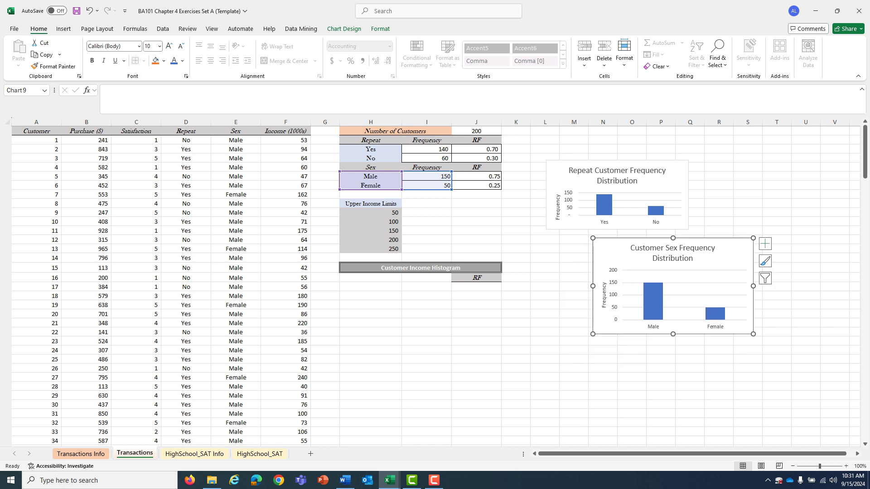
click(476, 333)
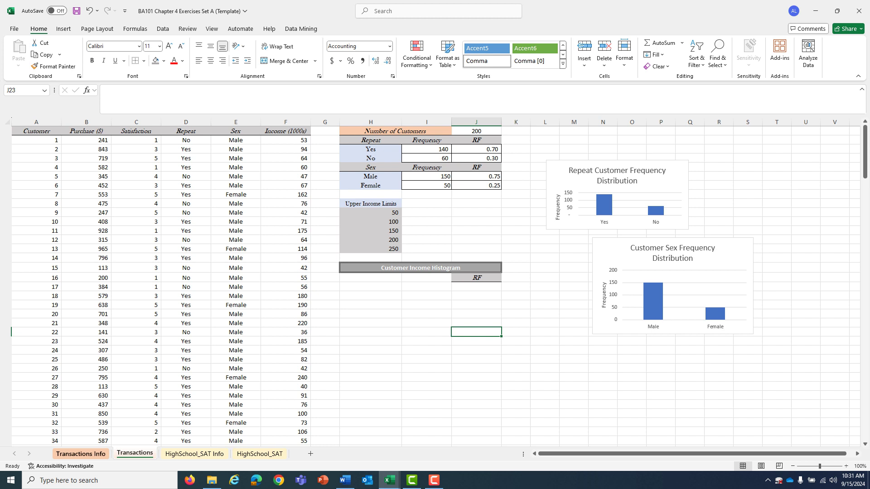
Step: Review the required income intervals on the Transactions Info sheet and return to the Transactions sheet
click(81, 453)
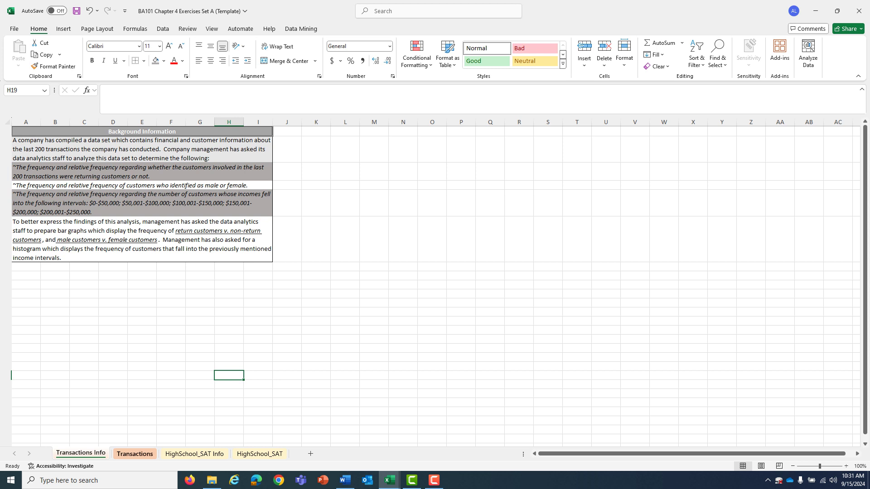
click(135, 454)
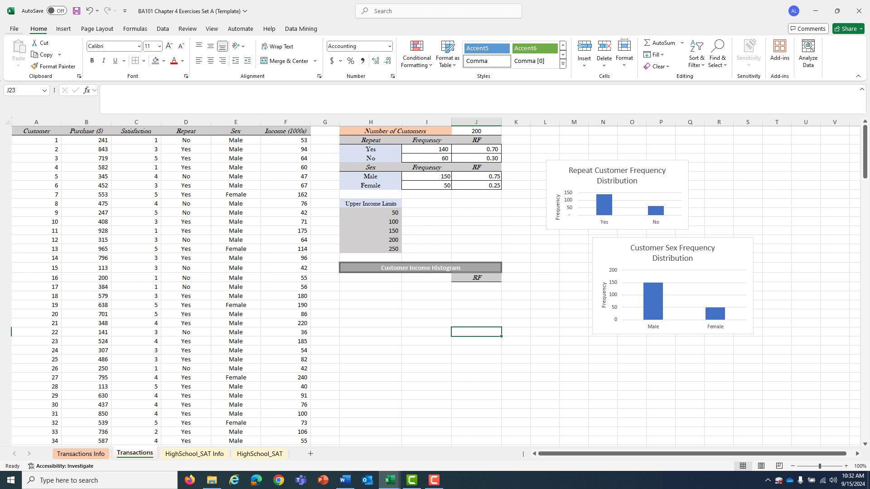
Step: Check in the Excel add-ins list that the Analysis ToolPak is enabled
key(alt+f)
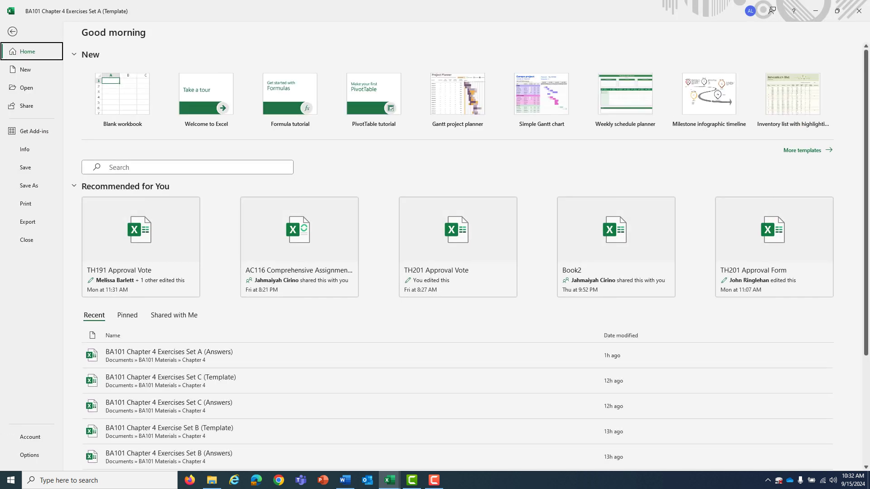
key(t)
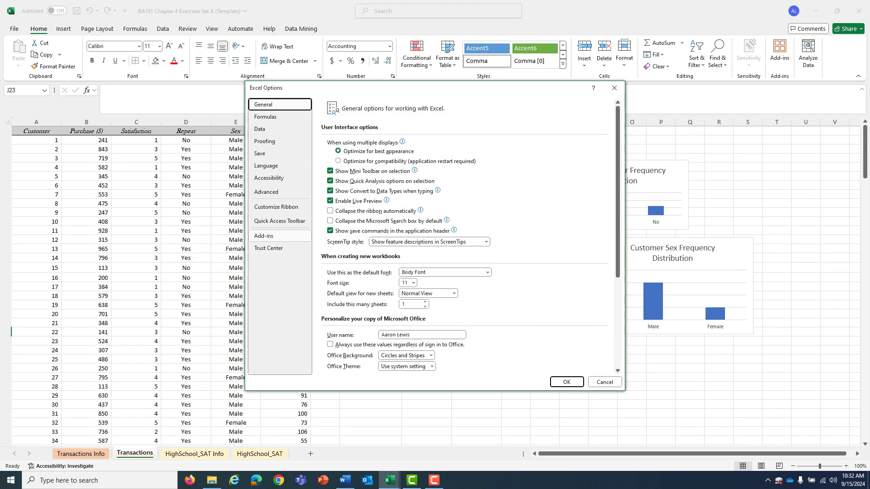
click(271, 235)
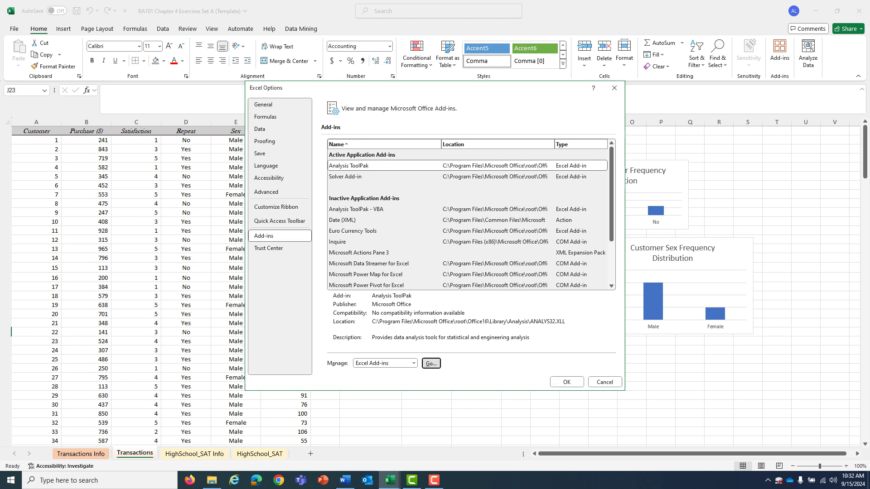
click(431, 363)
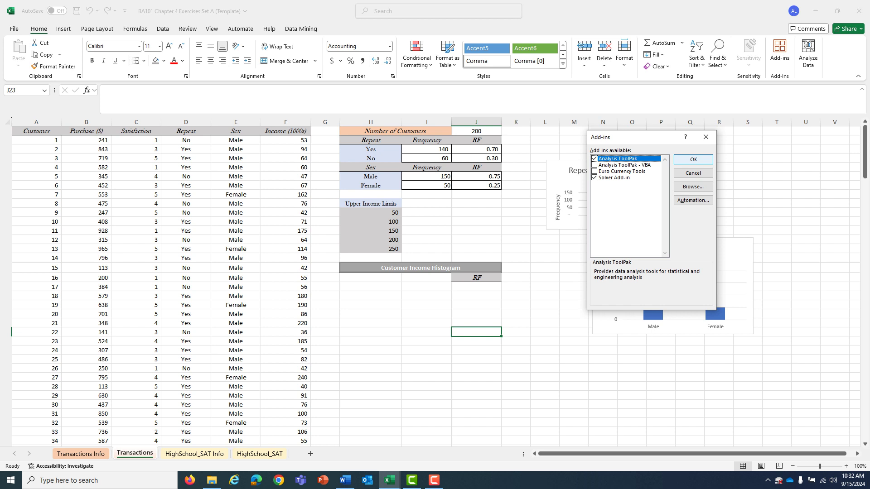
click(693, 159)
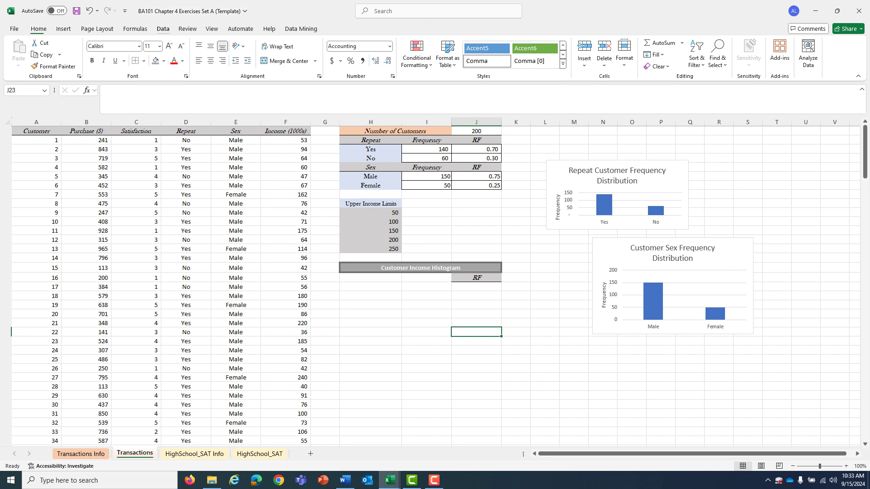
Step: Open the Histogram tool from Data Analysis and clear its leftover input, bin and output ranges
click(163, 28)
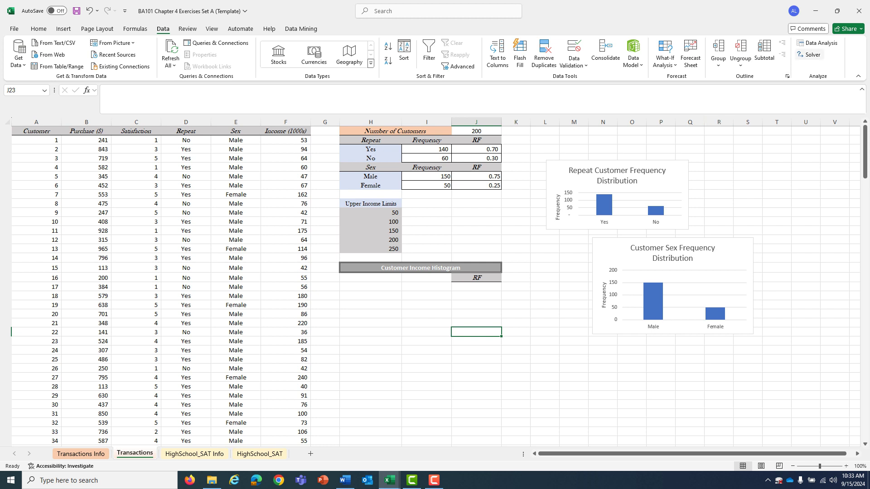
click(516, 296)
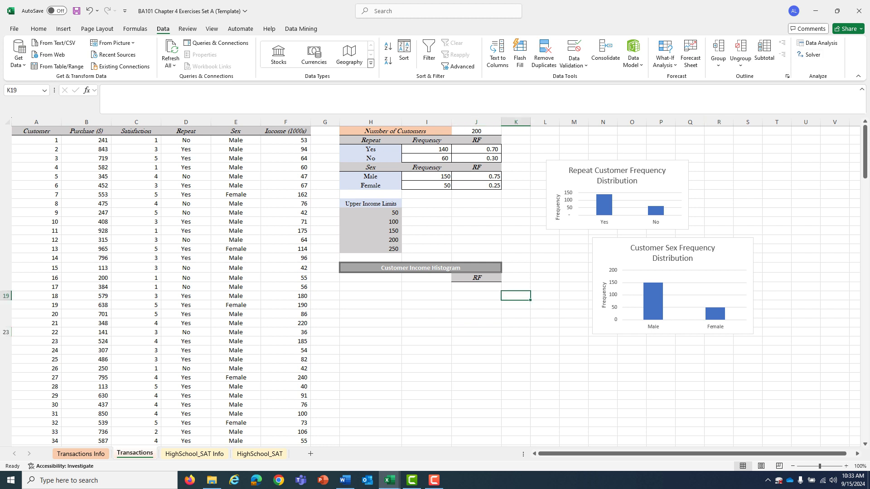
click(370, 278)
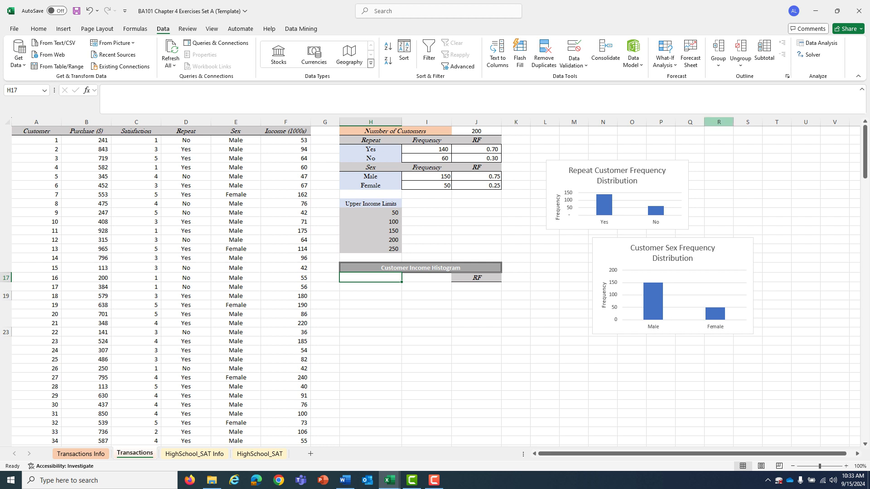
click(818, 42)
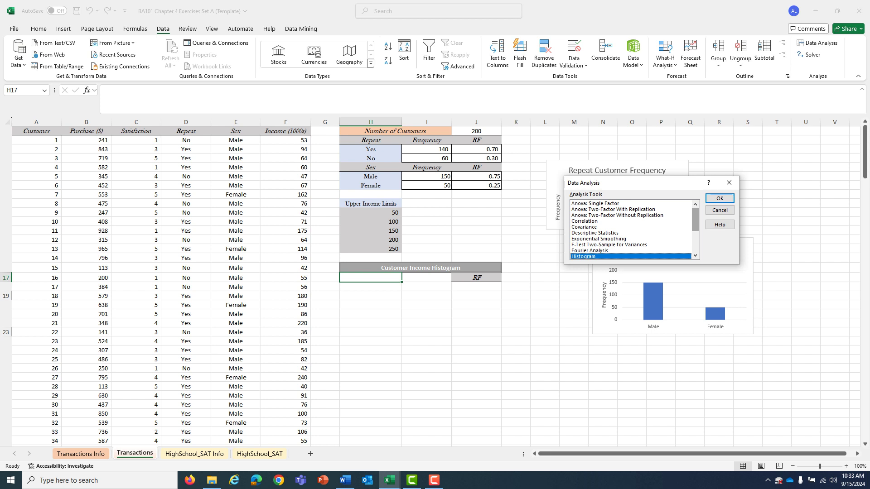
mouse_move(695, 219)
mouse_down()
mouse_move(695, 241)
mouse_move(696, 225)
mouse_up()
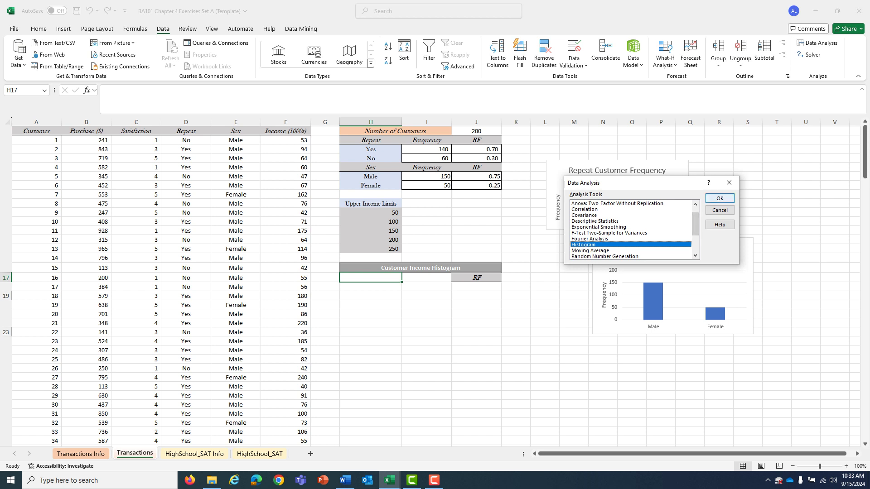
click(720, 198)
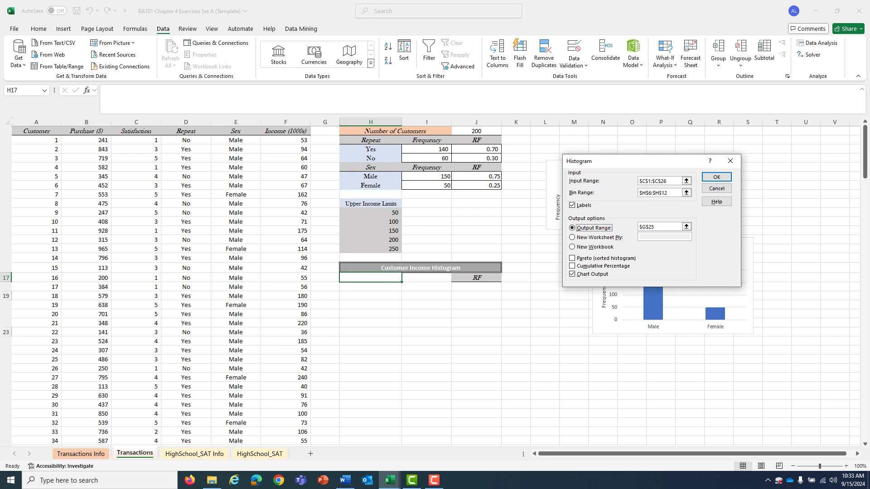
drag(673, 181, 636, 181)
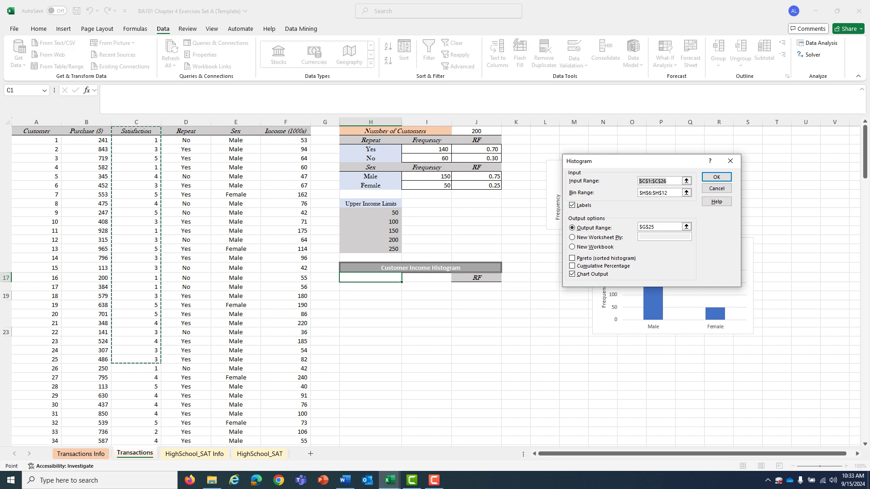
key(Delete)
drag(674, 193, 638, 193)
key(Delete)
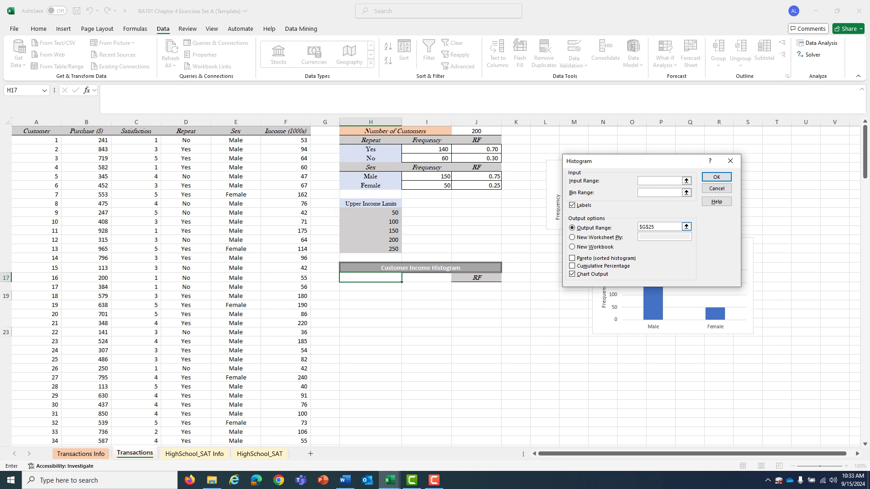
drag(675, 227, 638, 227)
key(Delete)
Step: Generate the income histogram from input range F1:F201 and bin range H9:H14 with output at H17, keeping labels and chart output on
click(286, 131)
key(ctrl+shift+Down)
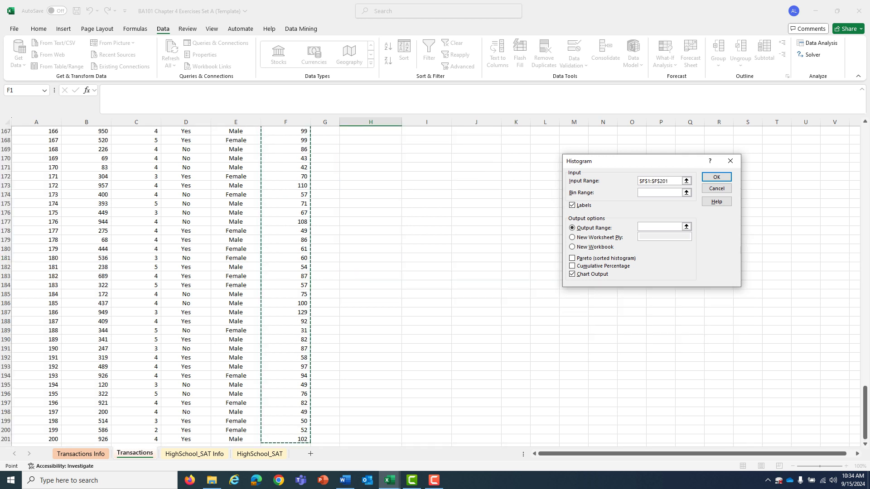
drag(865, 401, 865, 139)
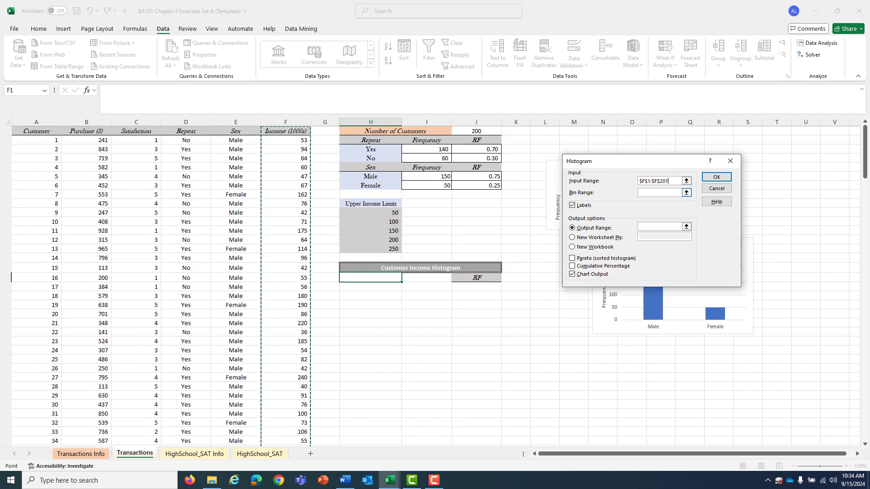
click(659, 193)
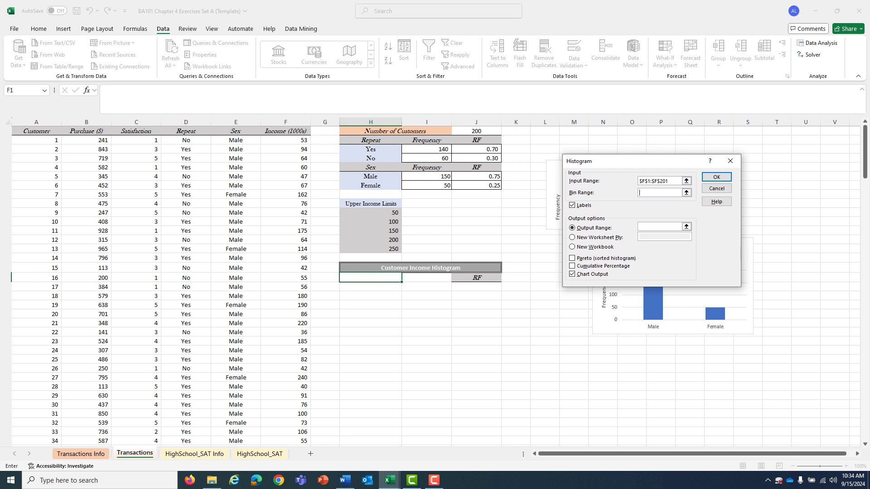
mouse_move(371, 204)
mouse_down()
mouse_move(399, 233)
mouse_move(394, 250)
mouse_up()
click(660, 226)
click(371, 278)
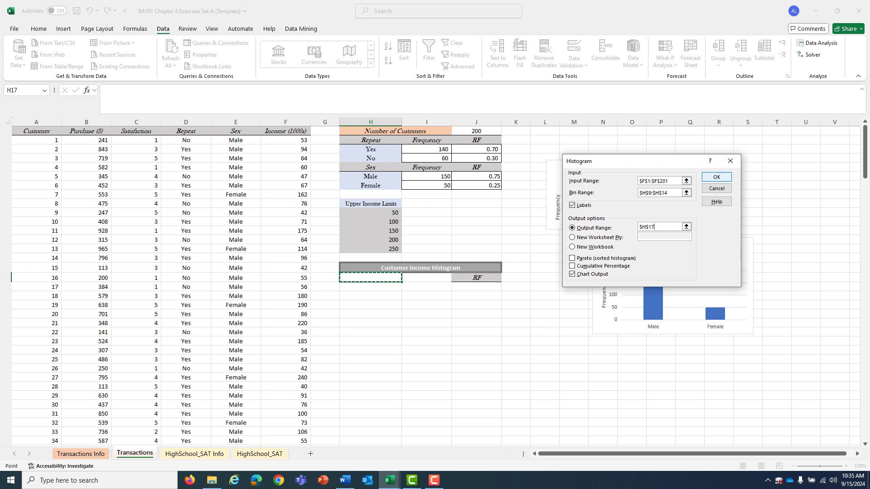
key(Return)
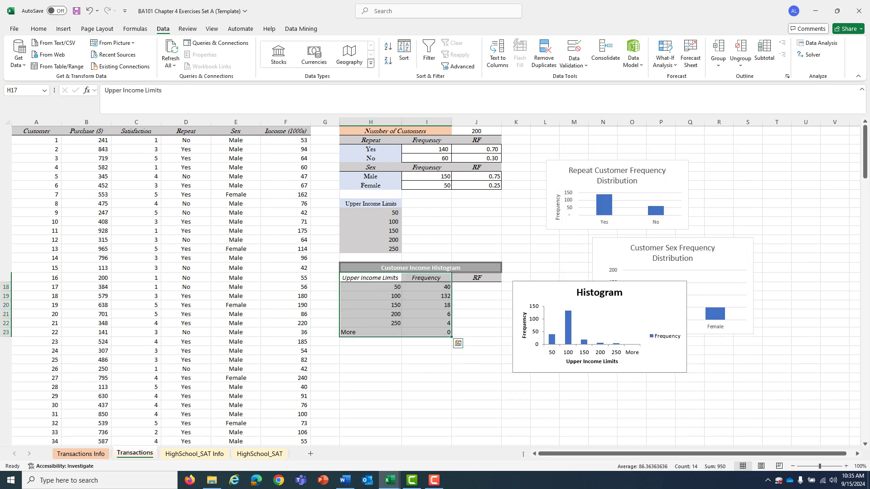
Step: Move the histogram chart below the customer sex chart, around columns L to Q and rows 25 to 34
drag(657, 305, 677, 370)
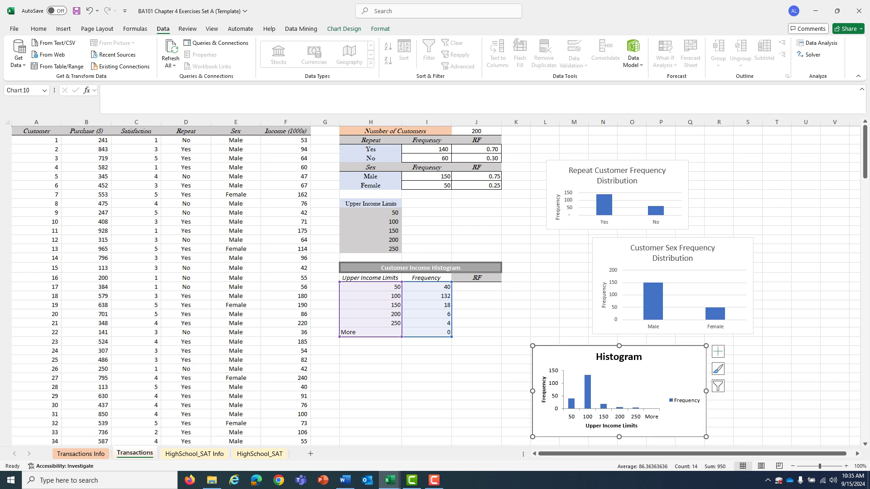
click(477, 359)
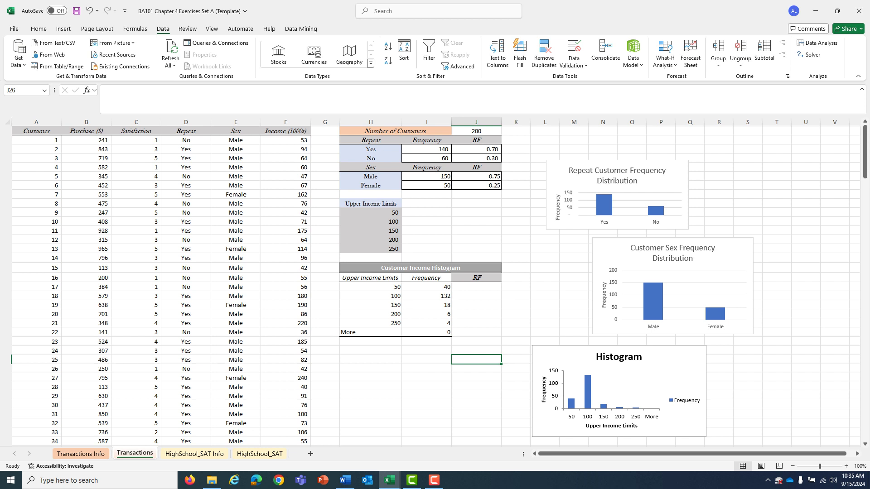
Step: Enter =I18/$J$1 in J18 to compute the relative frequency of the first income interval
click(477, 296)
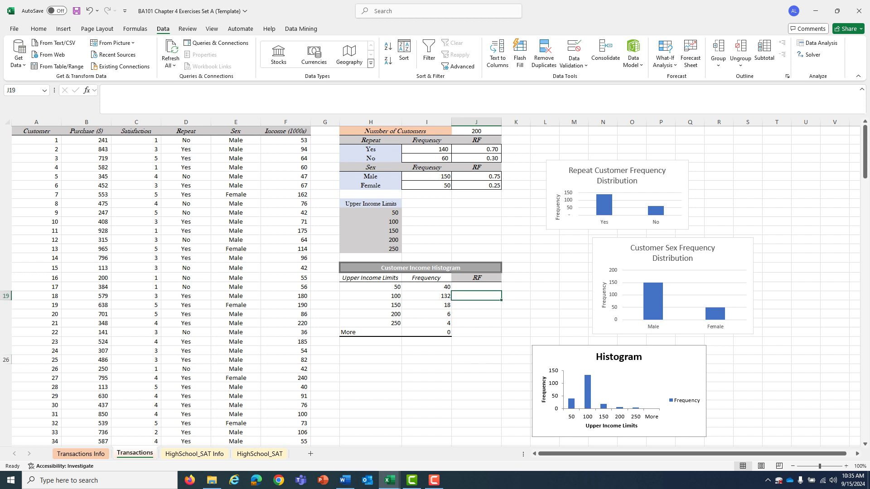
click(476, 287)
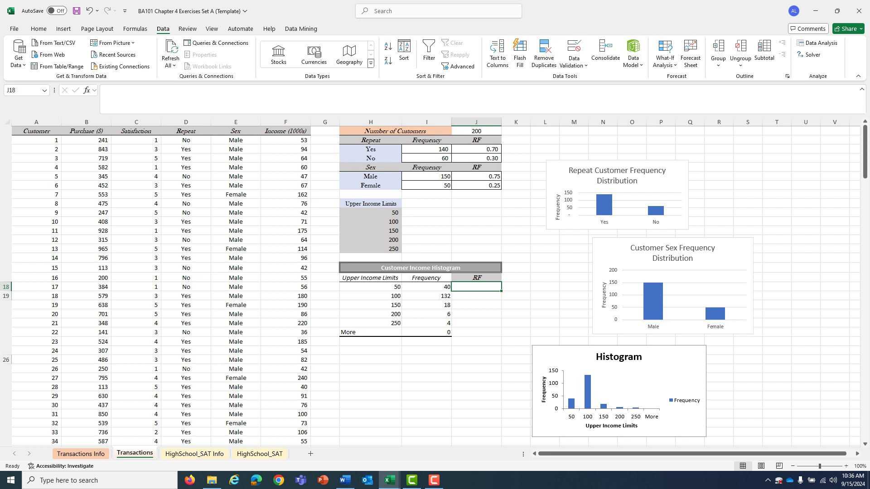
text(=)
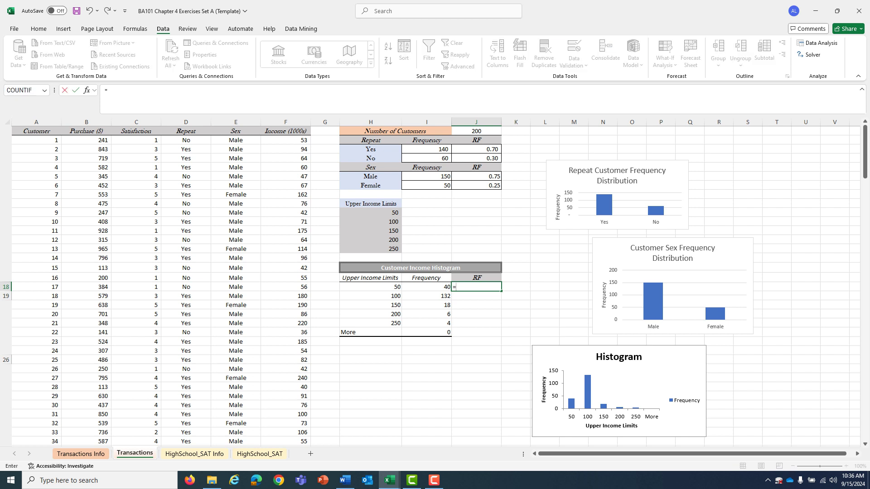
key(Left)
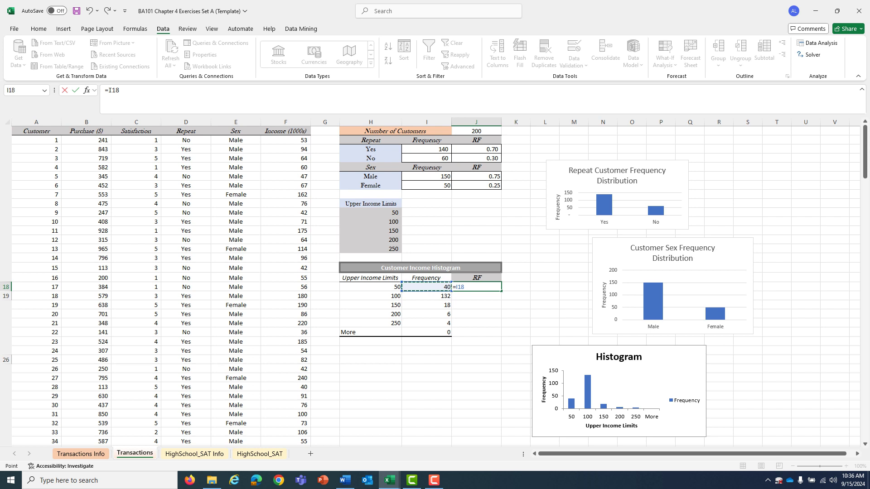
text(/)
click(476, 131)
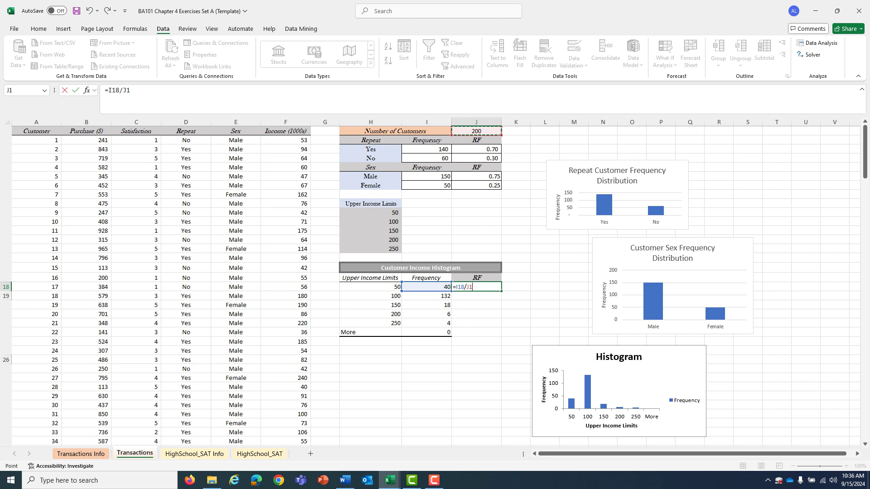
key(F4)
key(Return)
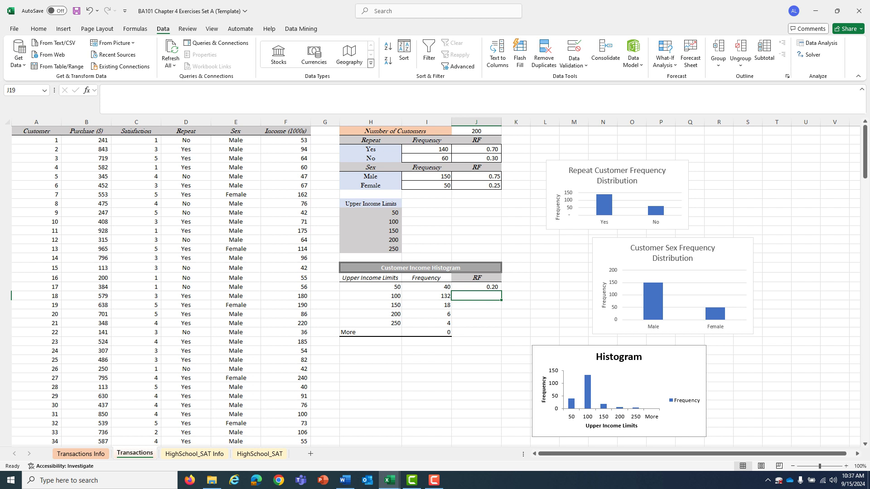
Step: Fill the relative frequency formula from J18 down to J22 for the remaining income limits
click(477, 287)
drag(501, 291, 498, 323)
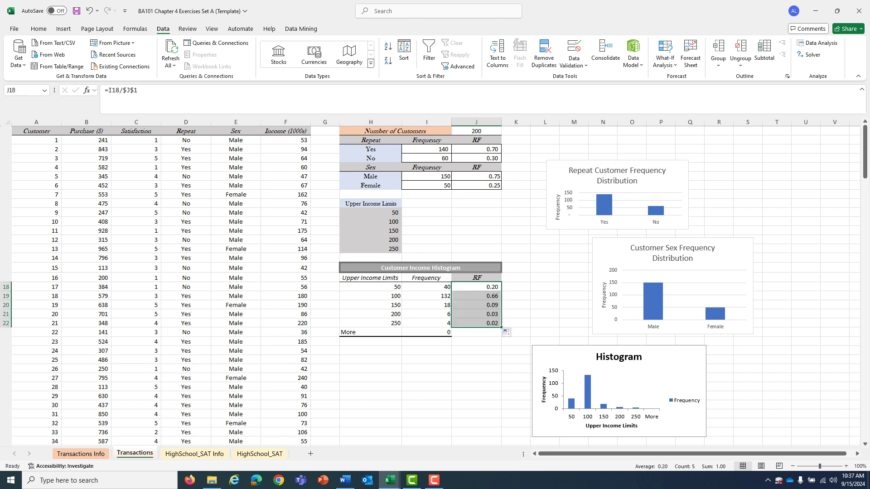
click(476, 369)
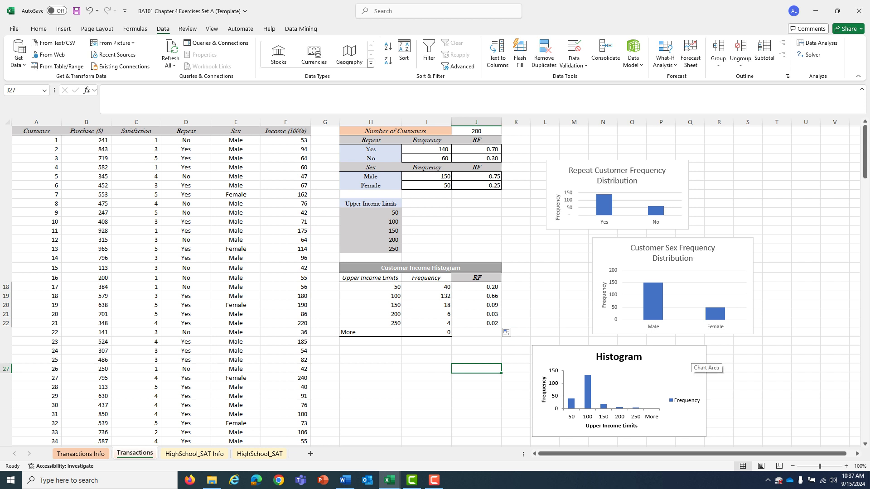
Step: Enlarge the income histogram chart and place it around columns K to R and rows 17 to 29
click(691, 361)
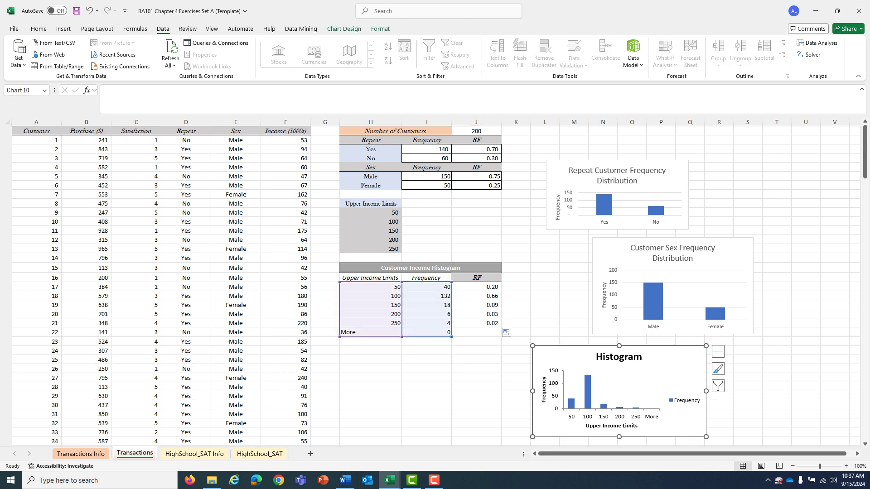
drag(706, 346, 708, 283)
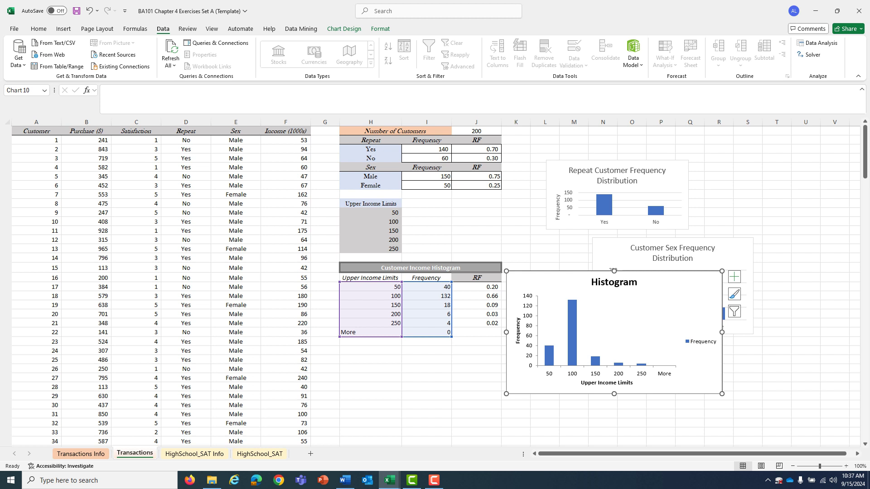
Step: Delete the histogram chart's legend and shorten its data range to rows 18 to 22, leaving out the More category
click(701, 342)
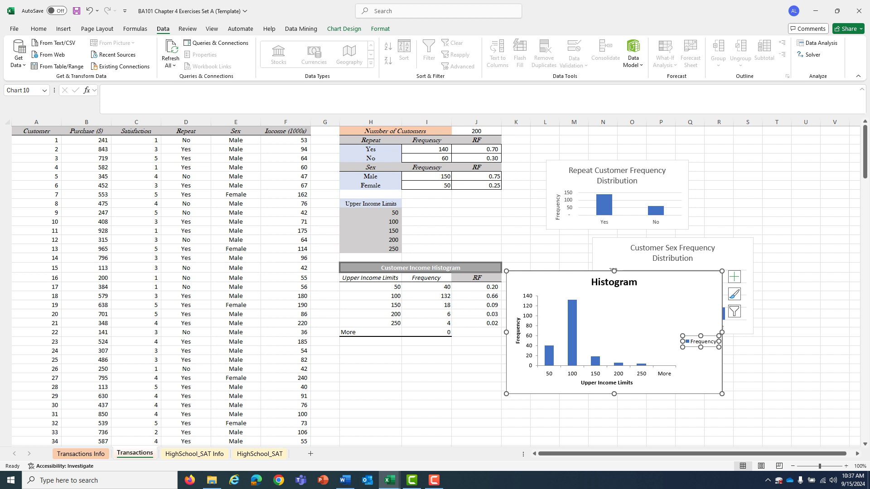
key(Delete)
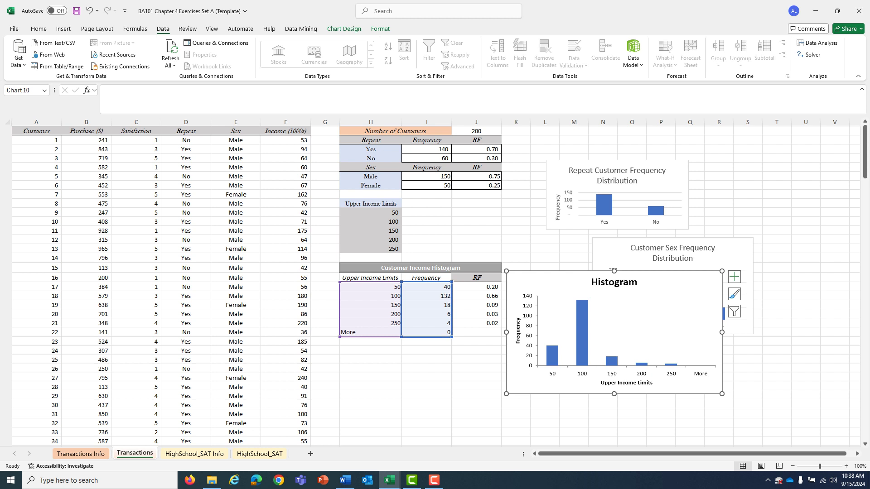
drag(452, 337, 451, 328)
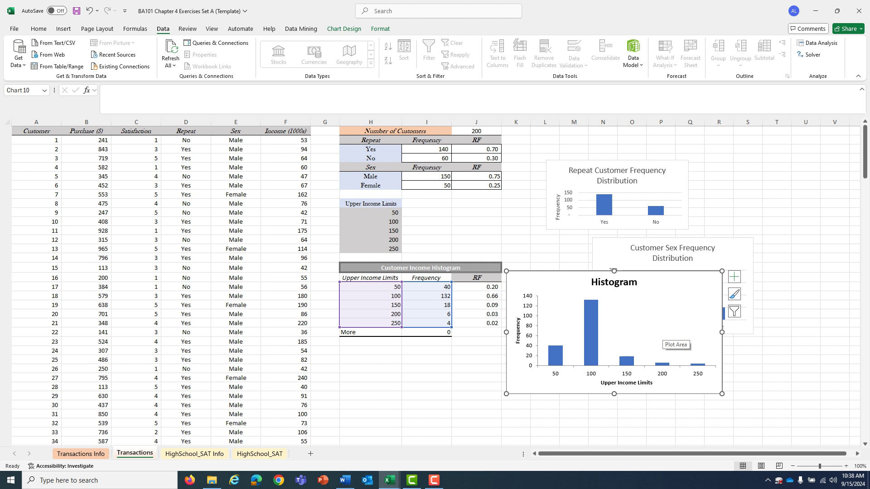
Step: Set the gap width of the income histogram's data series to 0% and close the formatting pane
click(592, 320)
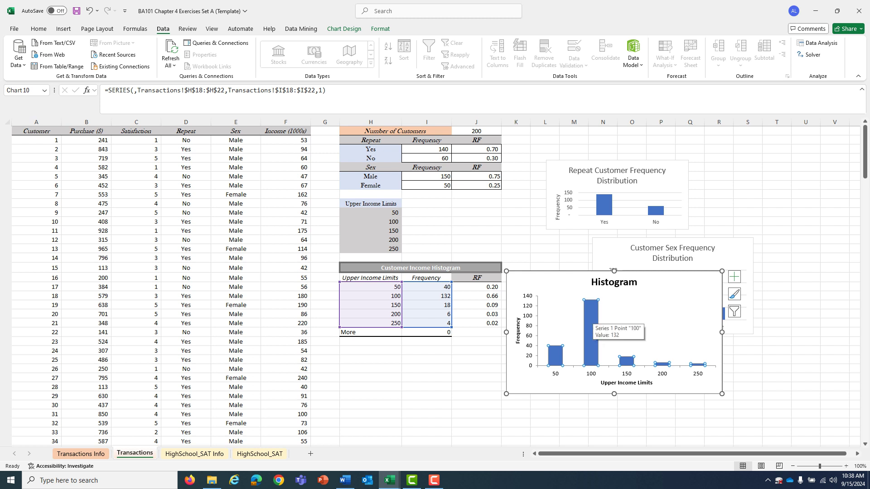
right_click(593, 316)
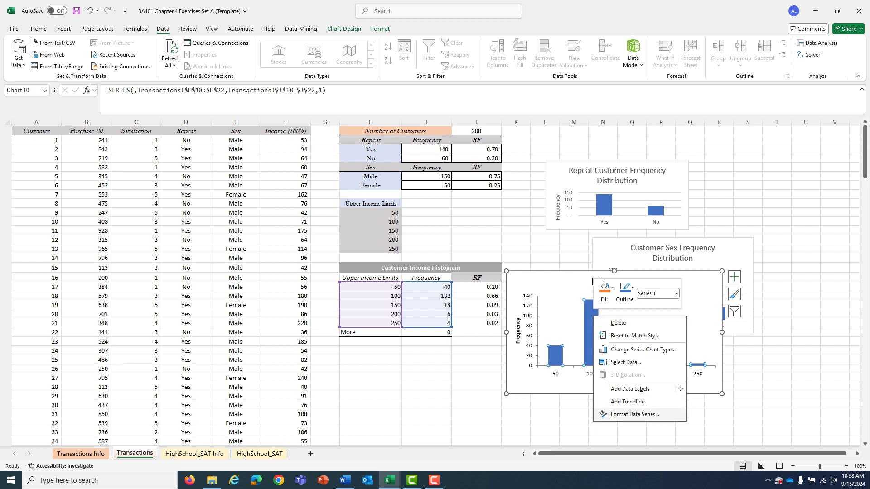
click(634, 415)
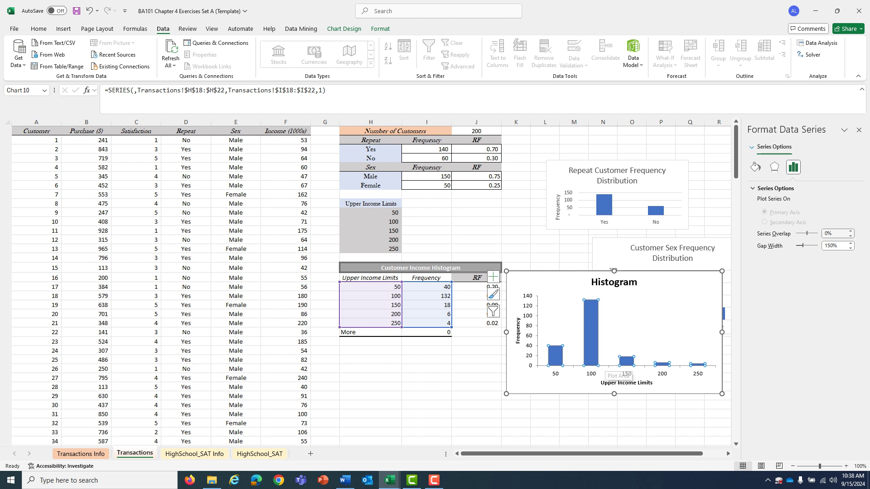
click(833, 246)
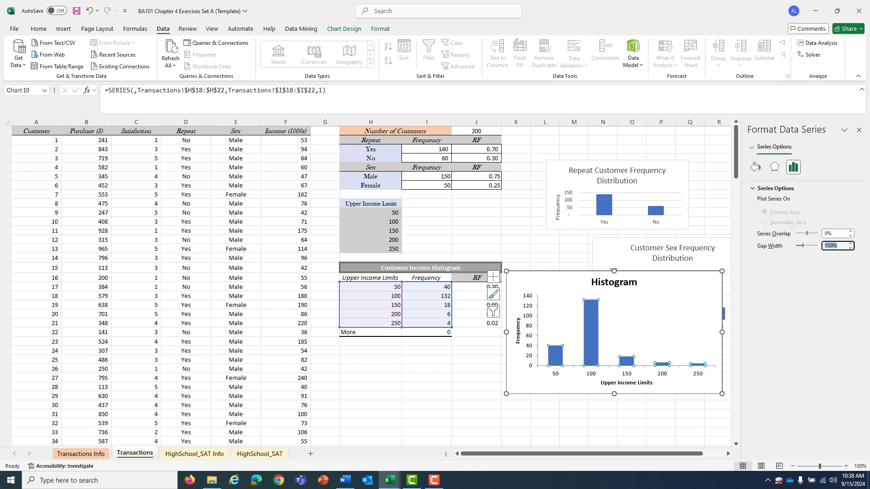
text(0)
key(Return)
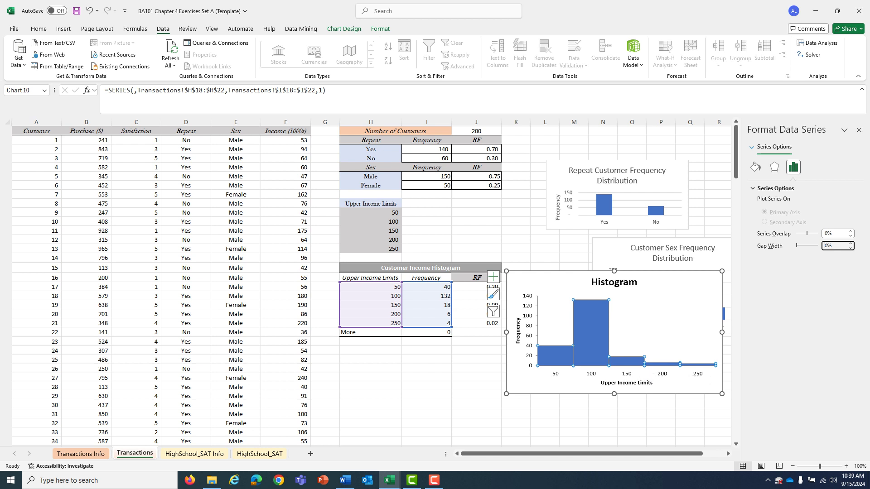
click(660, 423)
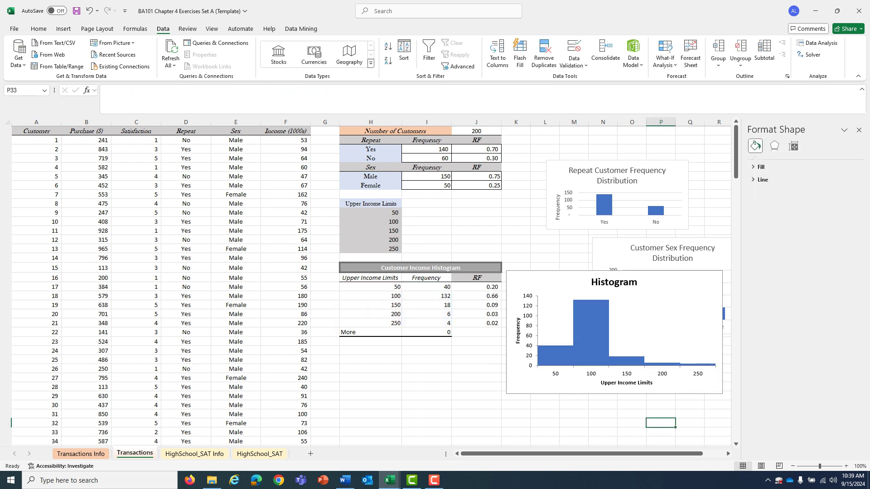
click(859, 130)
Step: Add data labels to the bars of the income histogram chart
click(698, 294)
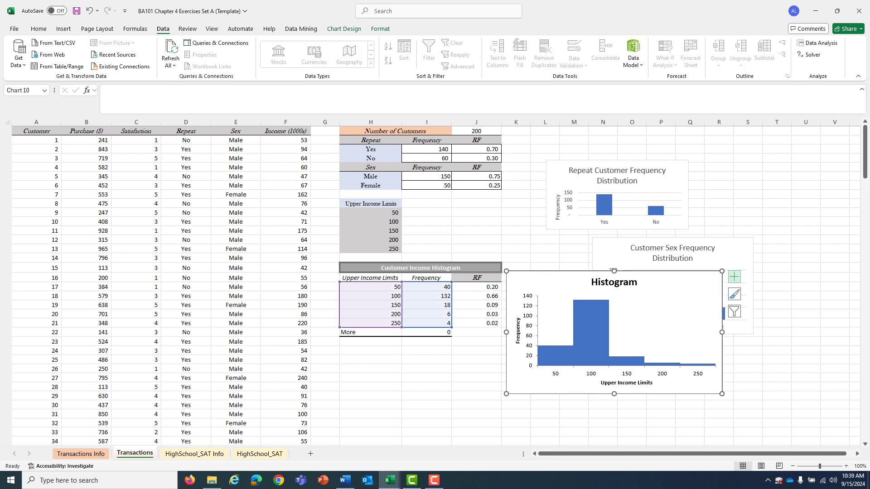
click(734, 277)
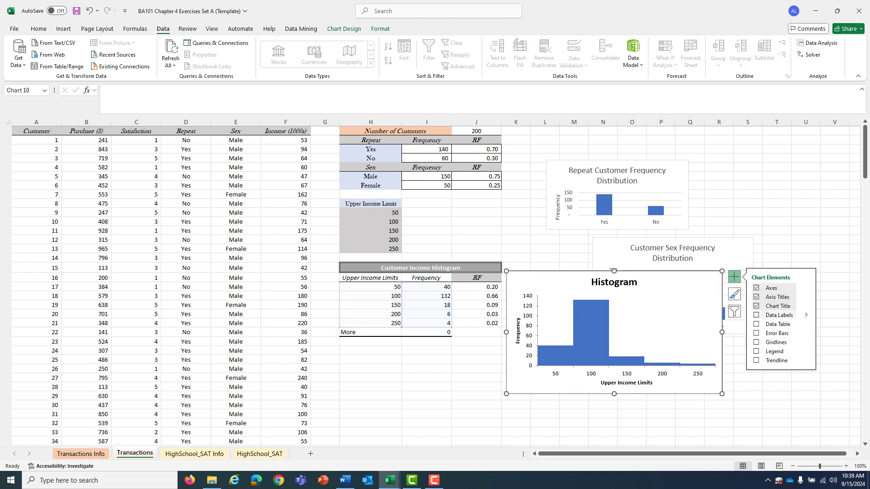
click(756, 315)
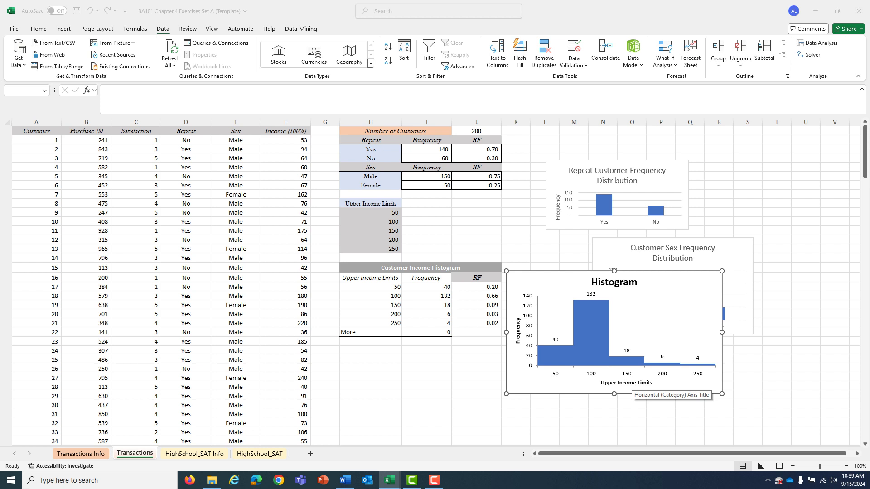
Step: Change the histogram's horizontal axis title to "Annual Income (in $1,000s)"
click(632, 384)
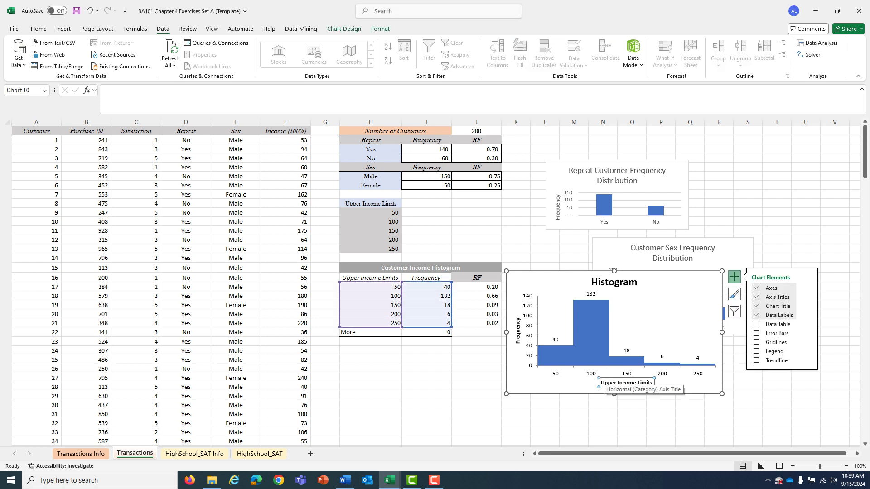
drag(601, 383, 653, 382)
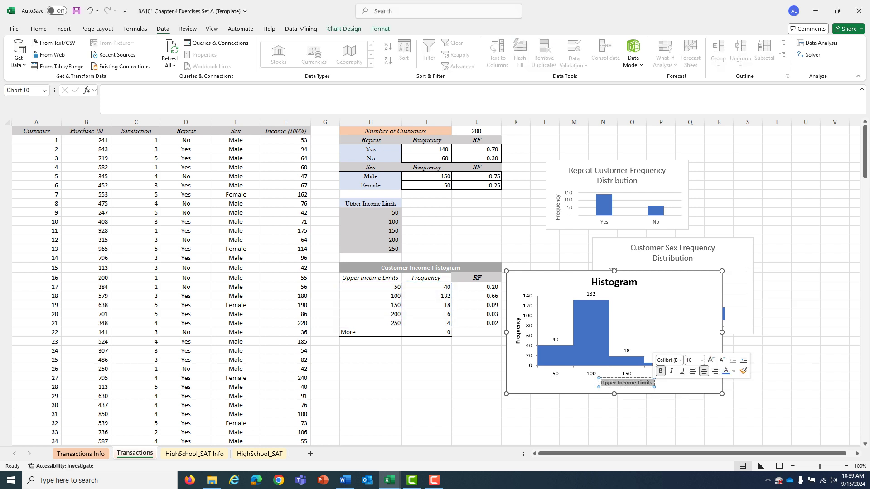
text(An)
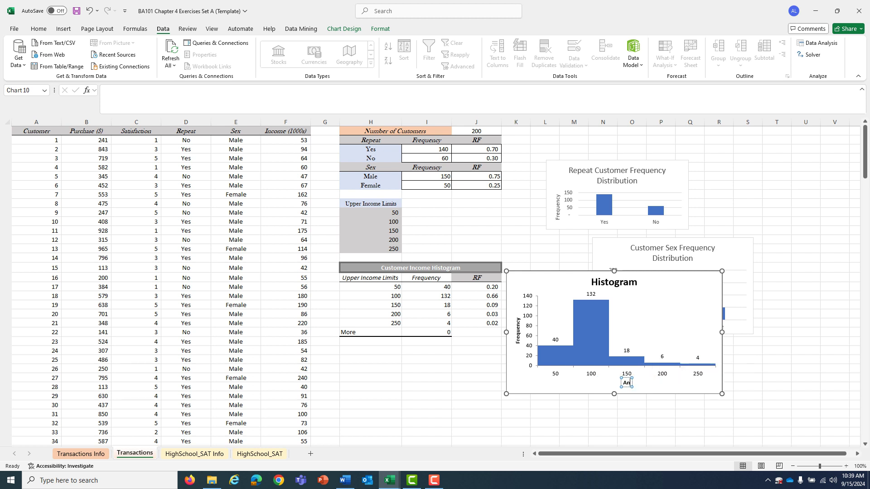
text(nual Income)
text((in)
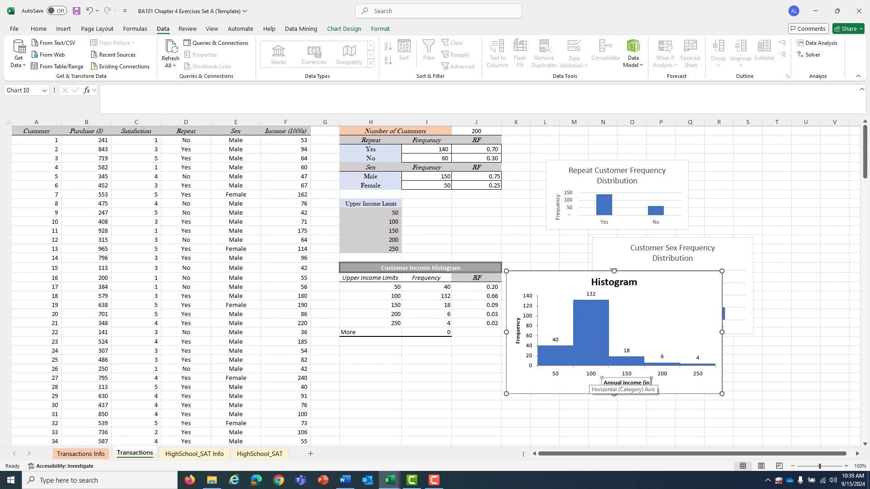
text( $1,000s))
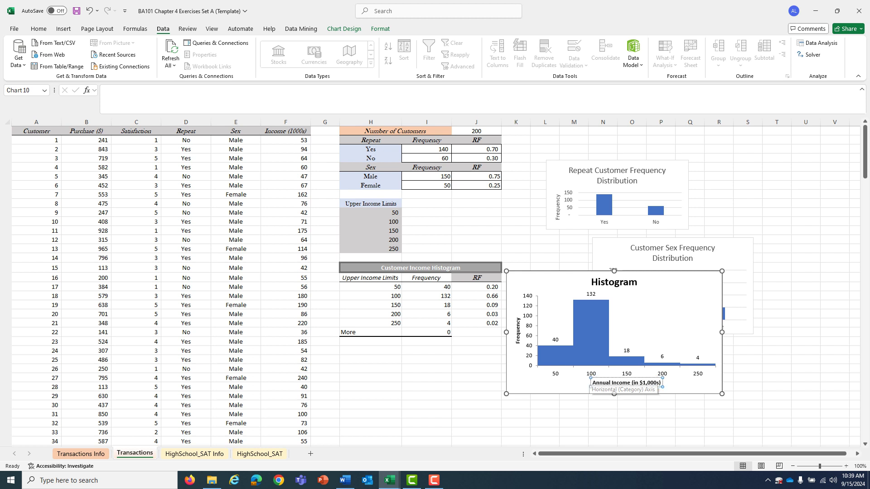
click(574, 423)
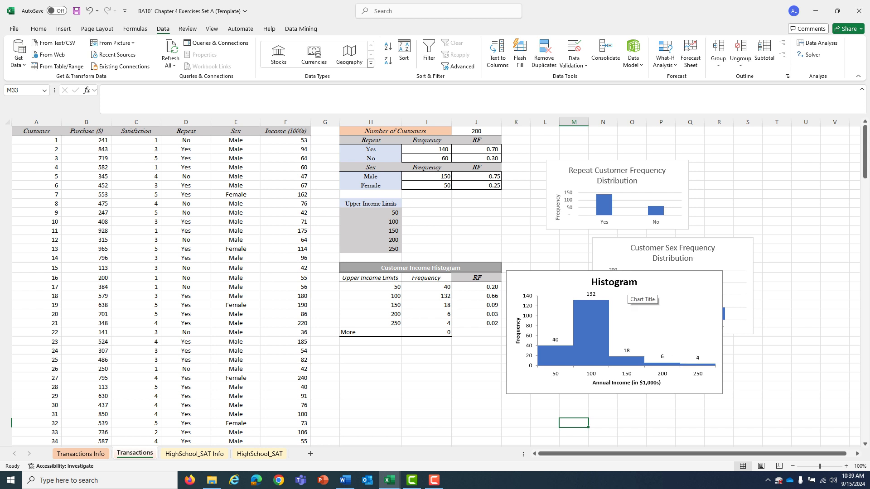
Step: Retitle the histogram chart "Customer Income Level Histogram" and close the formatting pane
double_click(615, 282)
drag(591, 282, 637, 282)
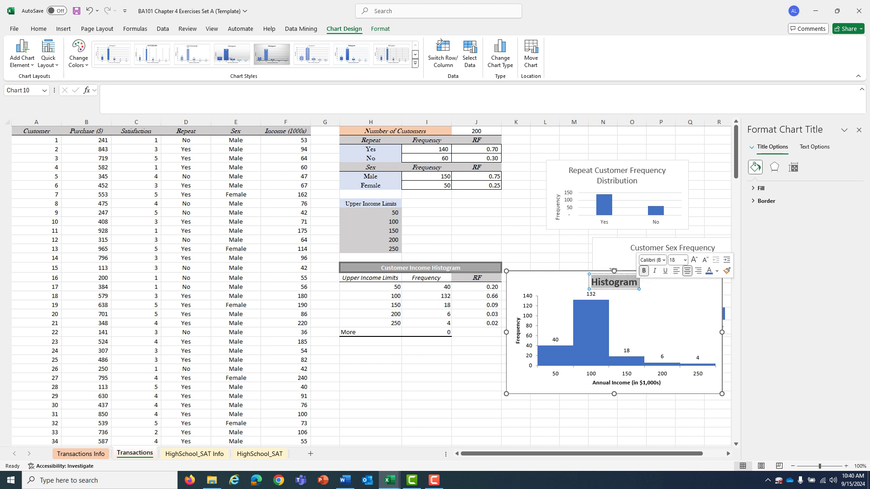
text(Customer Income Level Histogram)
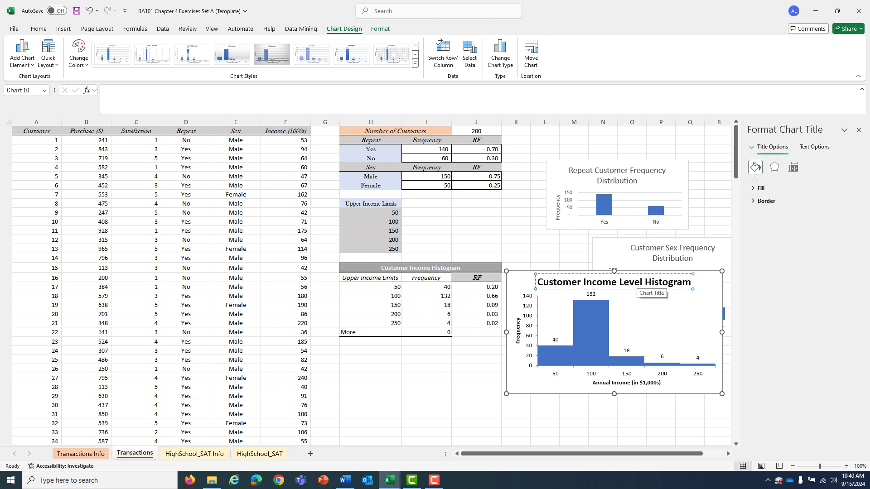
click(545, 414)
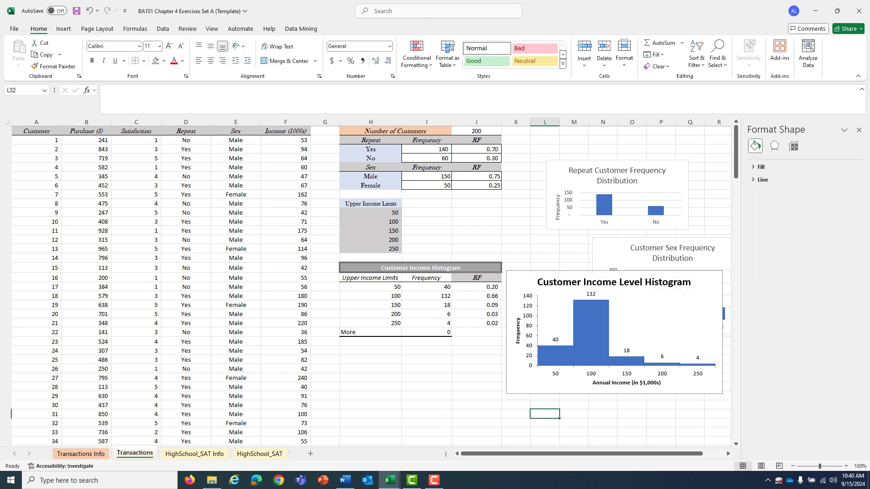
click(859, 130)
Step: Move the income histogram directly below the Customer Sex Frequency Distribution chart, across about columns L to S
drag(634, 326, 668, 390)
mouse_move(607, 204)
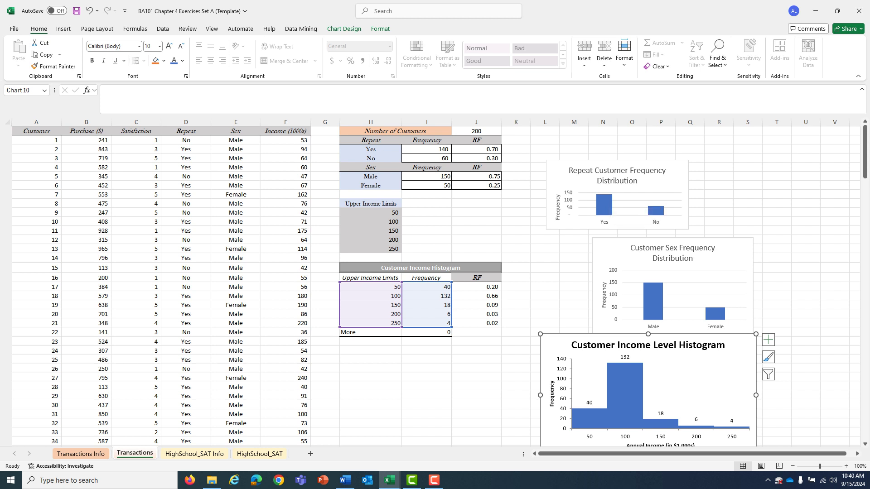
mouse_move(651, 300)
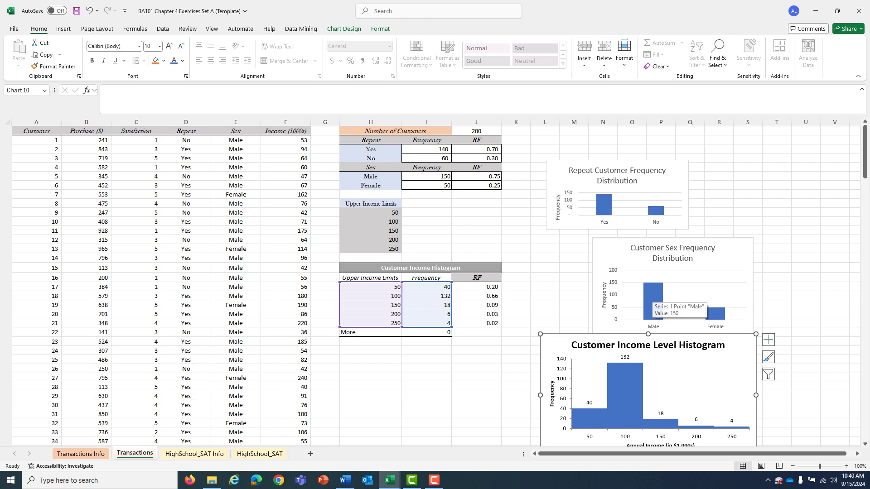
mouse_move(623, 379)
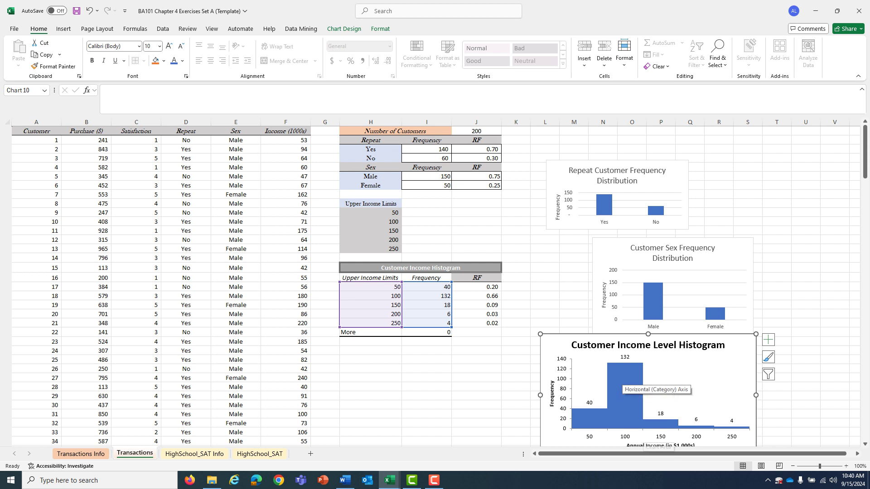
mouse_move(619, 410)
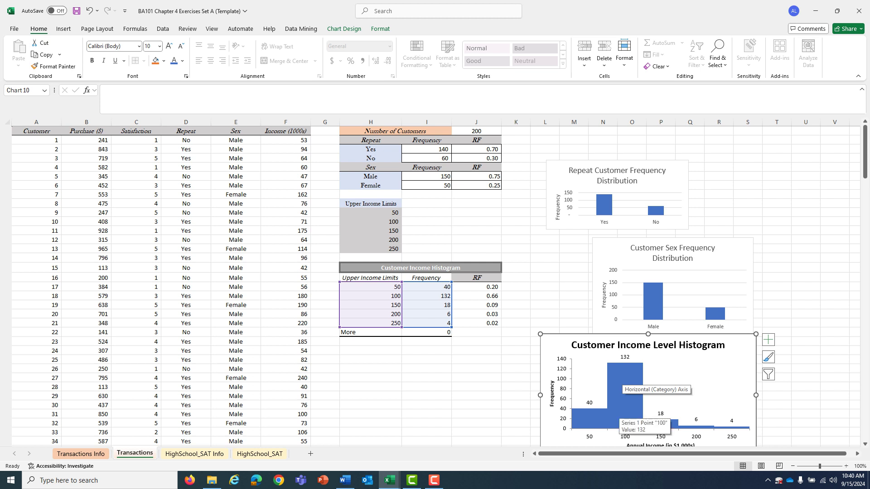